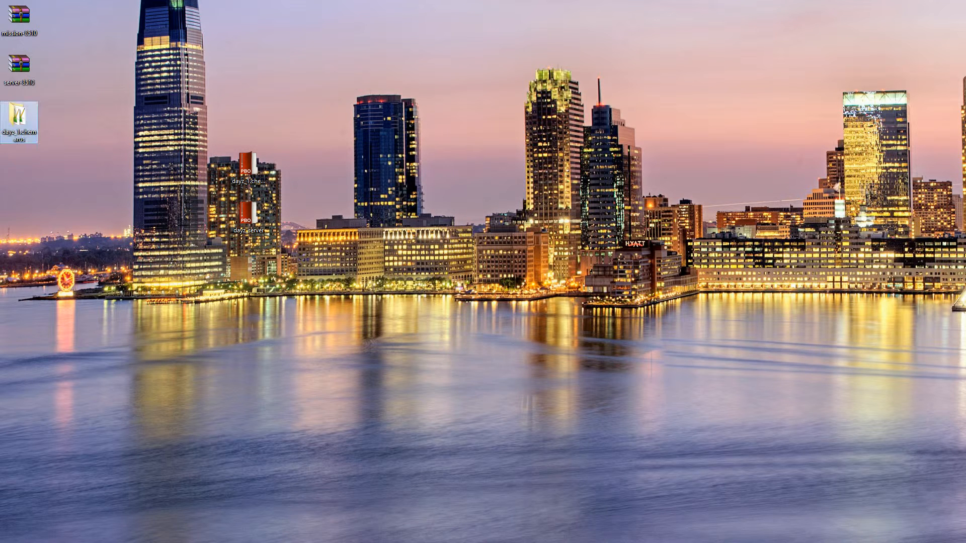
- Extract the dayz_server PBO into a dayz_server folder with PBO Manager
right_click(263, 223)
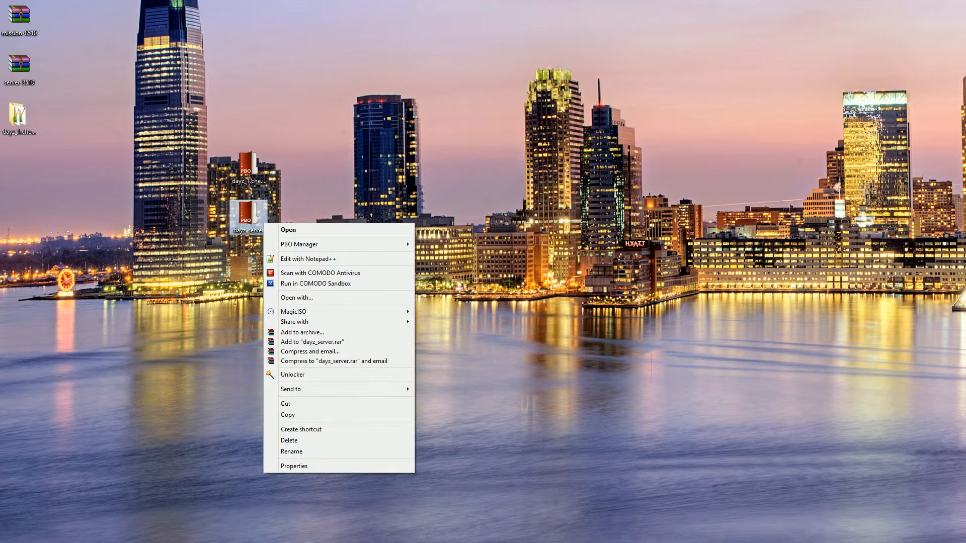
mouse_move(342, 244)
click(461, 255)
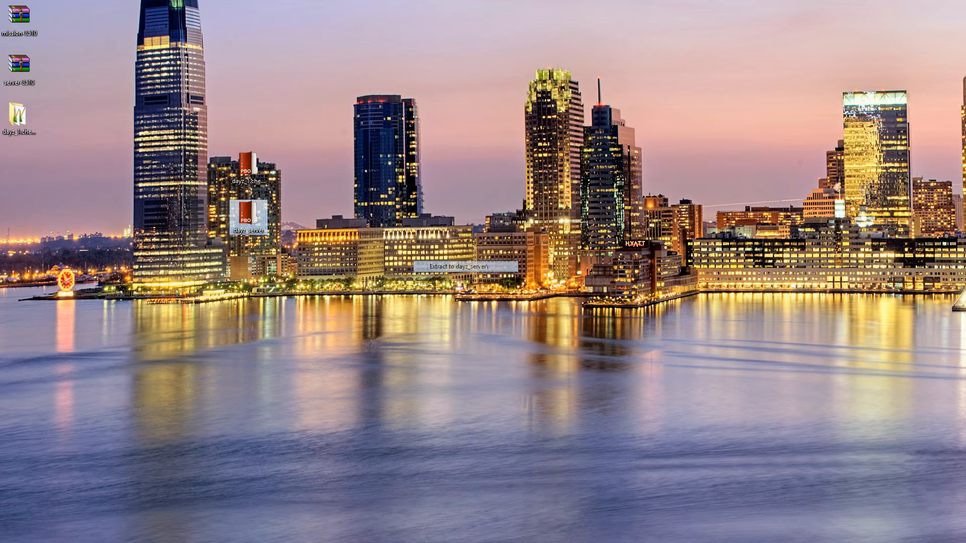
- Arrange the extracted desktop folders and open the dayz_1.chernarus mission folder
drag(69, 192, 1, 103)
click(19, 119)
ctrl+click(18, 166)
drag(18, 166, 401, 214)
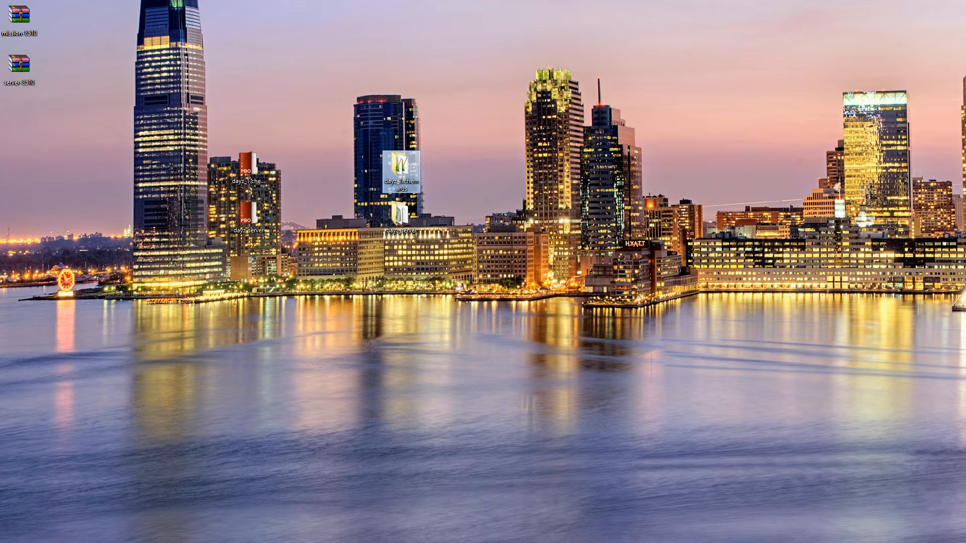
double_click(400, 165)
drag(604, 188, 557, 126)
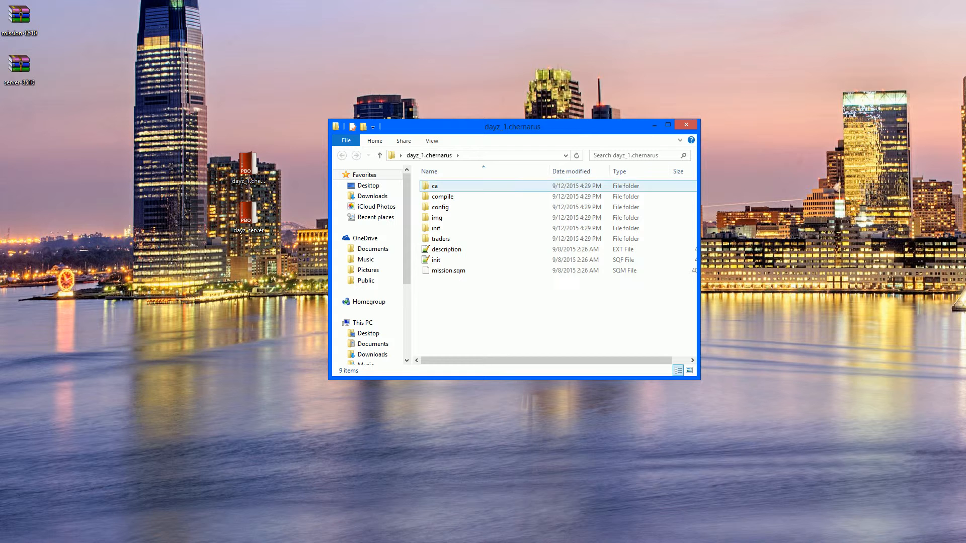
- Browse the files inside the dayz_1.chernarus mission folder
click(436, 218)
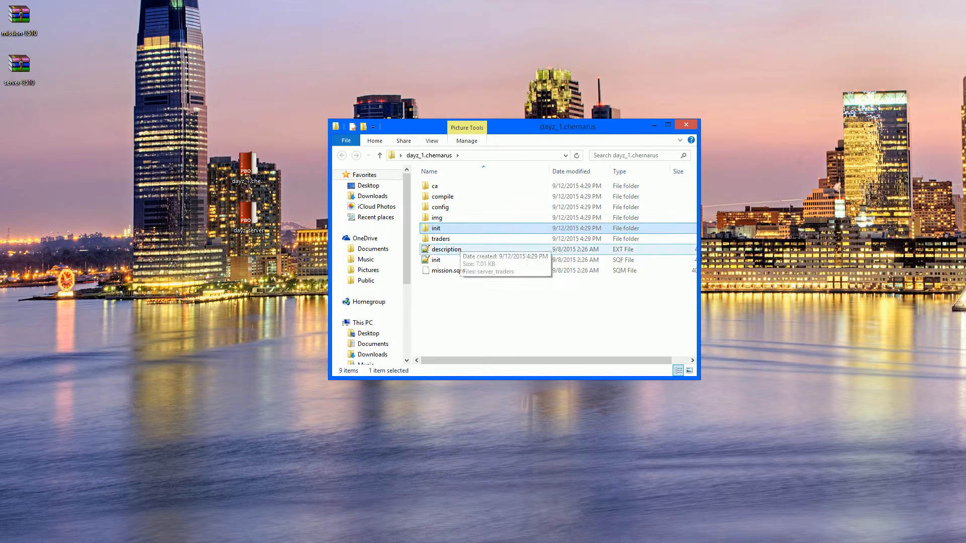
click(446, 249)
click(436, 259)
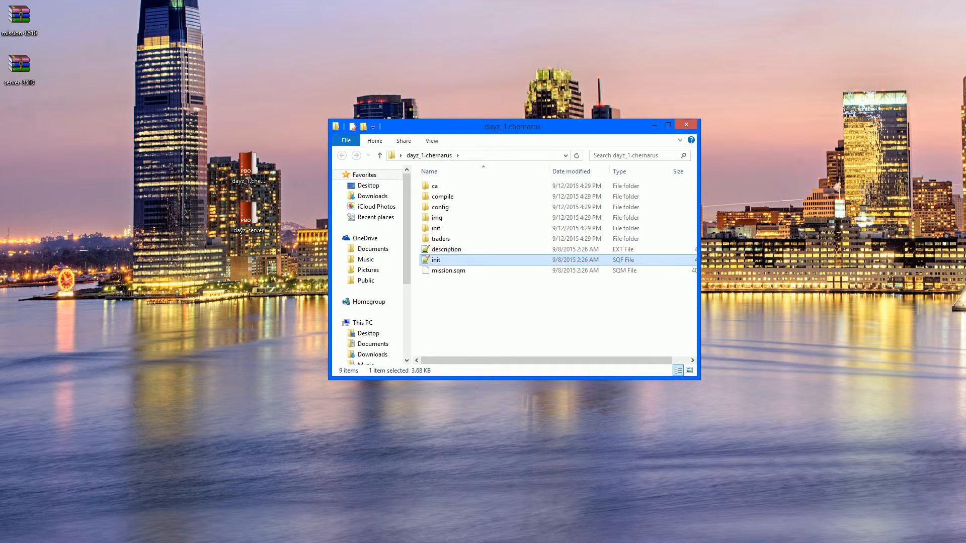
click(449, 270)
key(ctrl+space)
drag(553, 126, 665, 62)
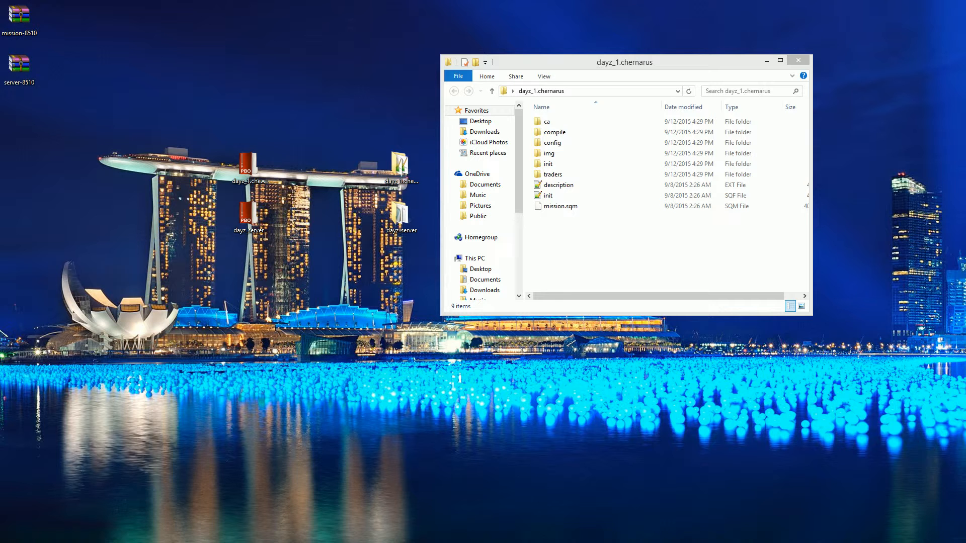
- Move the infiSTAR zip archive to the desktop and open it
drag(724, 403, 82, 130)
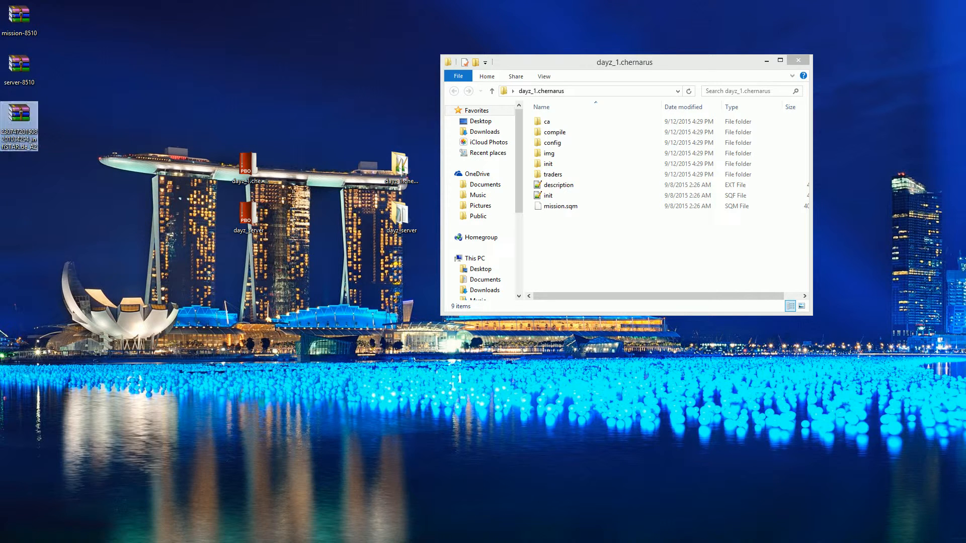
key(Return)
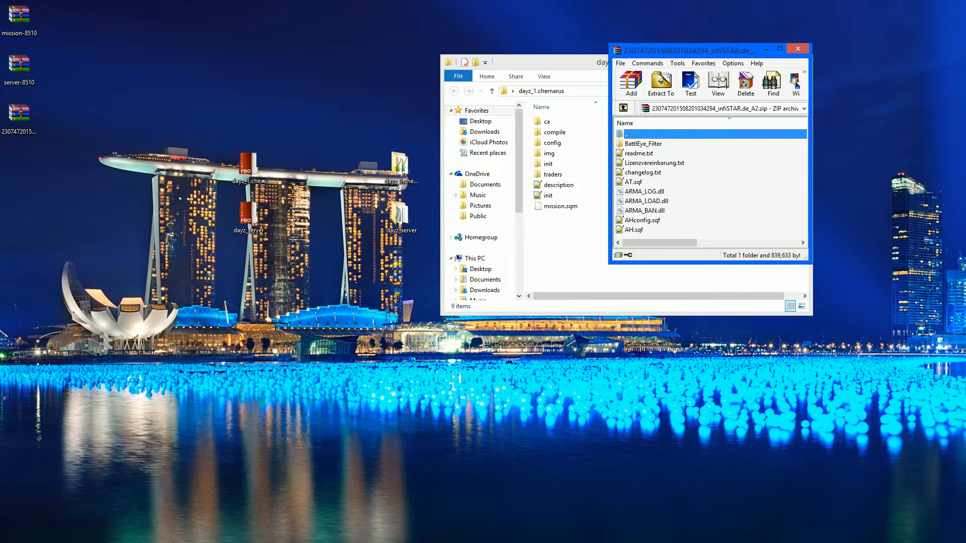
key(ctrl+a)
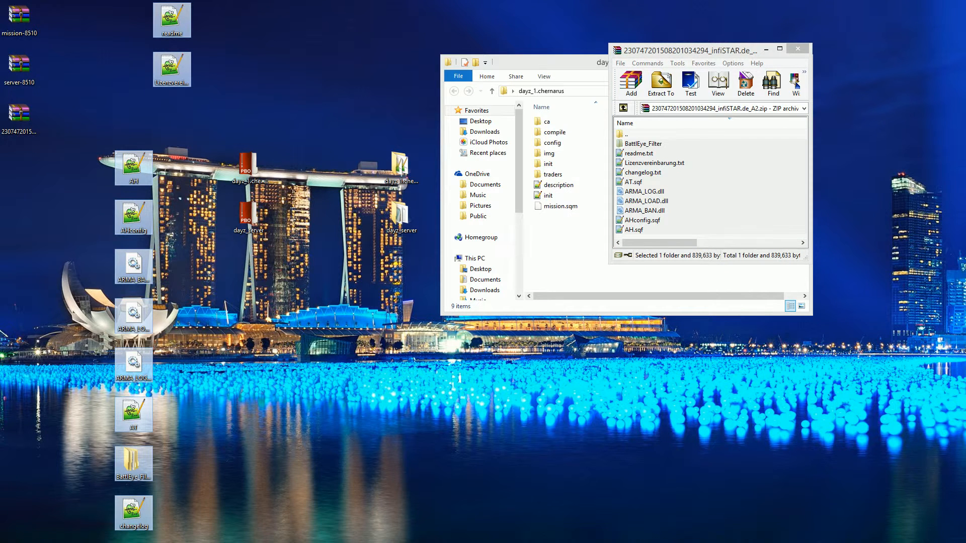
key(Delete)
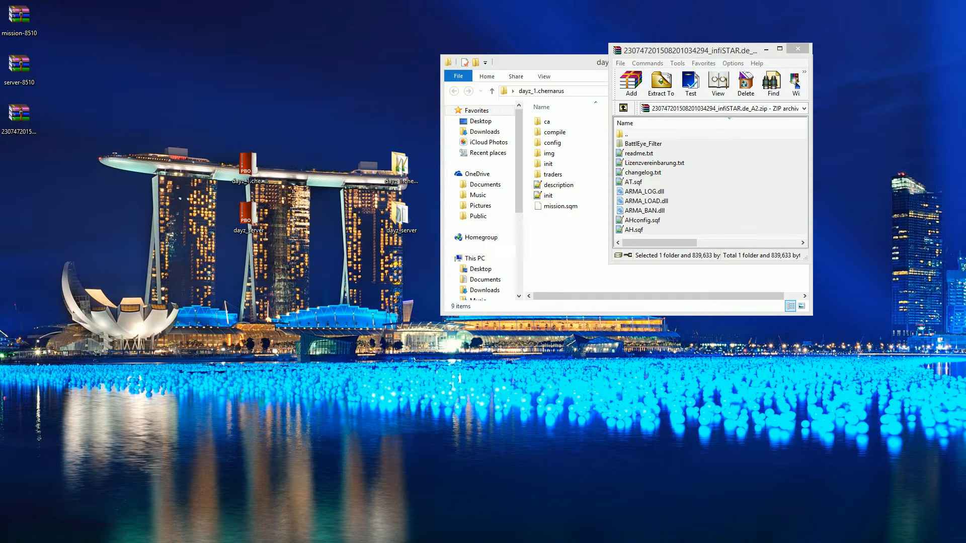
- Open readme.txt from the infiSTAR archive in Notepad++
key(ctrl+a)
drag(705, 51, 108, 155)
click(48, 296)
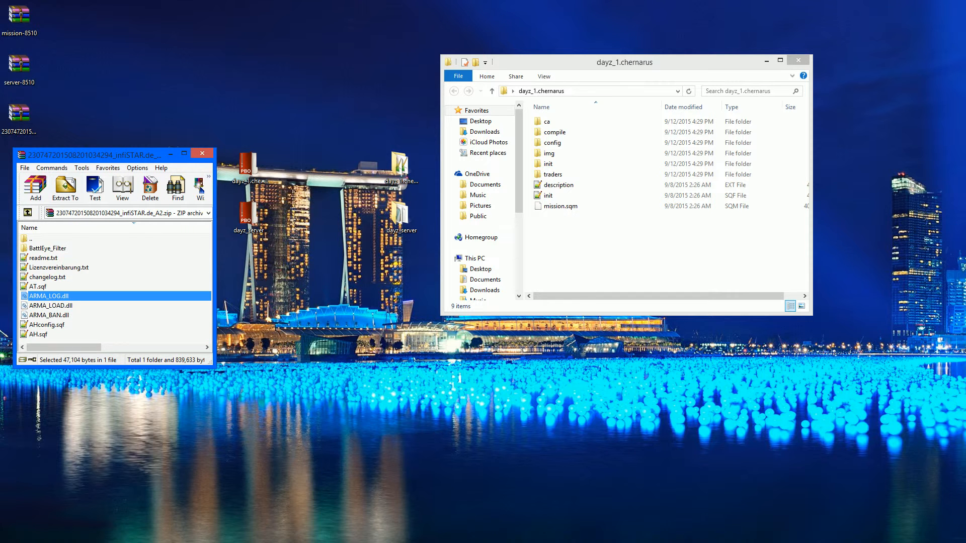
click(43, 259)
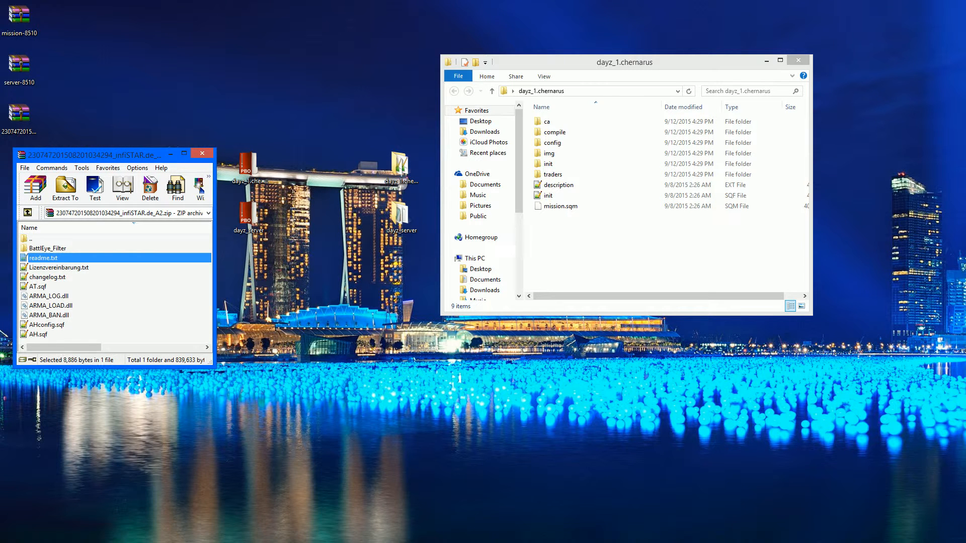
double_click(43, 258)
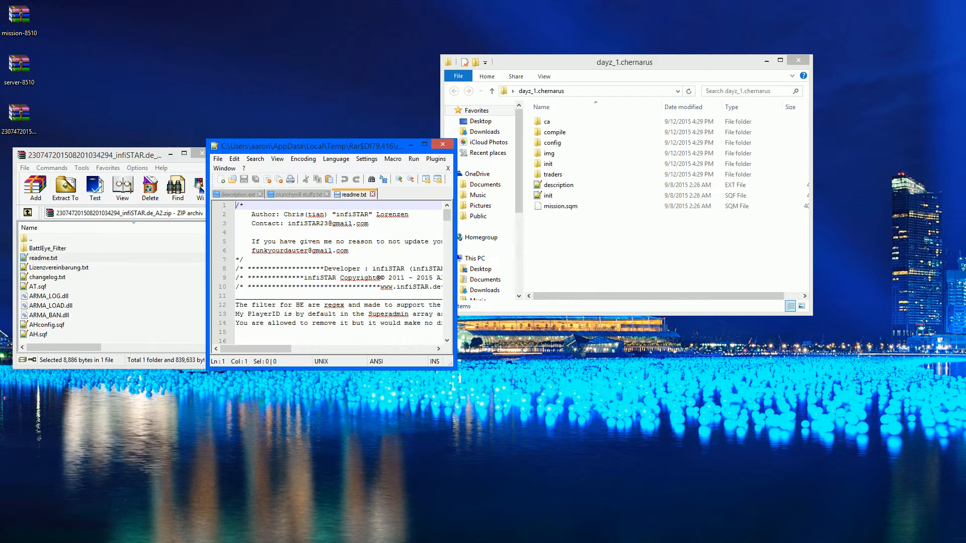
- Close the other open Notepad++ tabs and snap the readme window to half the screen
click(260, 194)
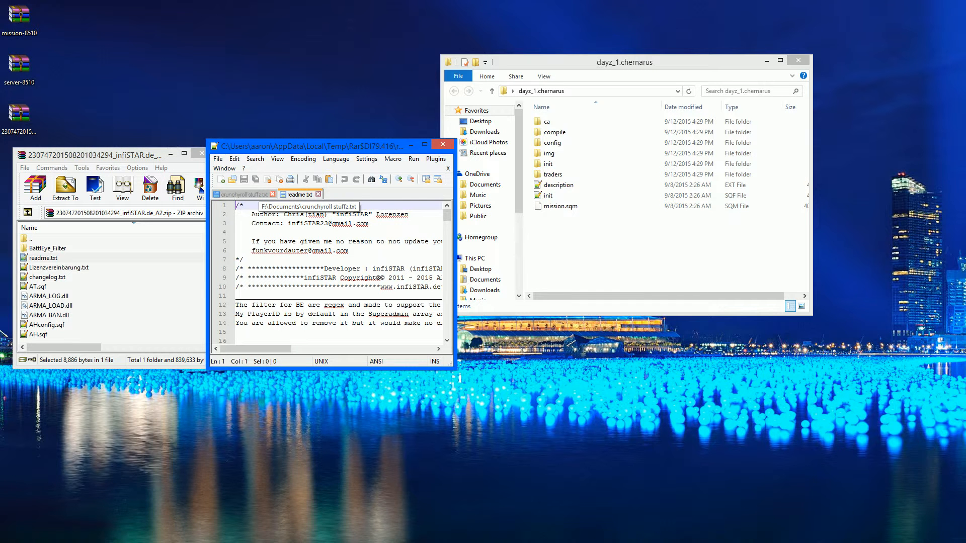
click(272, 194)
drag(312, 146, 515, 0)
key(super+Left)
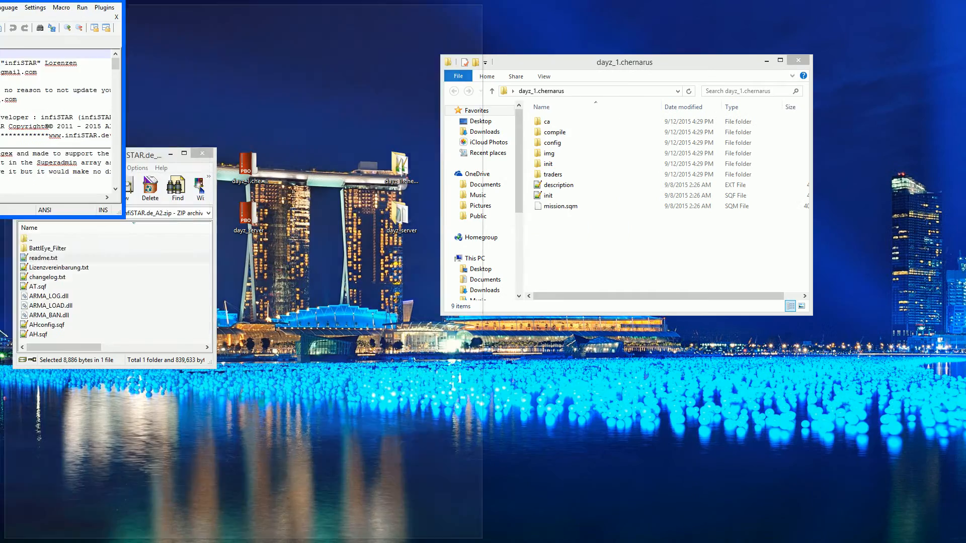
- Scroll through the readme down to its installation guide
scroll(239, 284, down, 2)
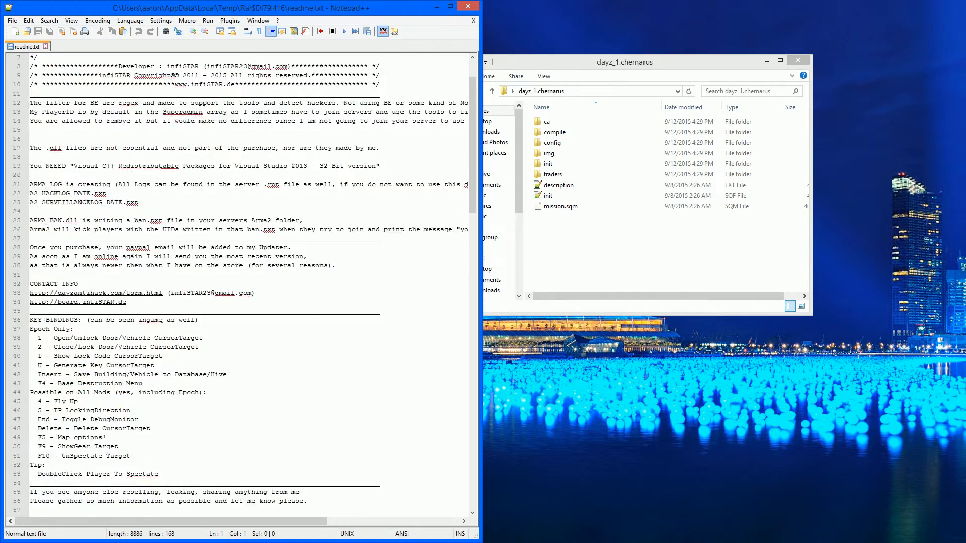
scroll(239, 284, down, 9)
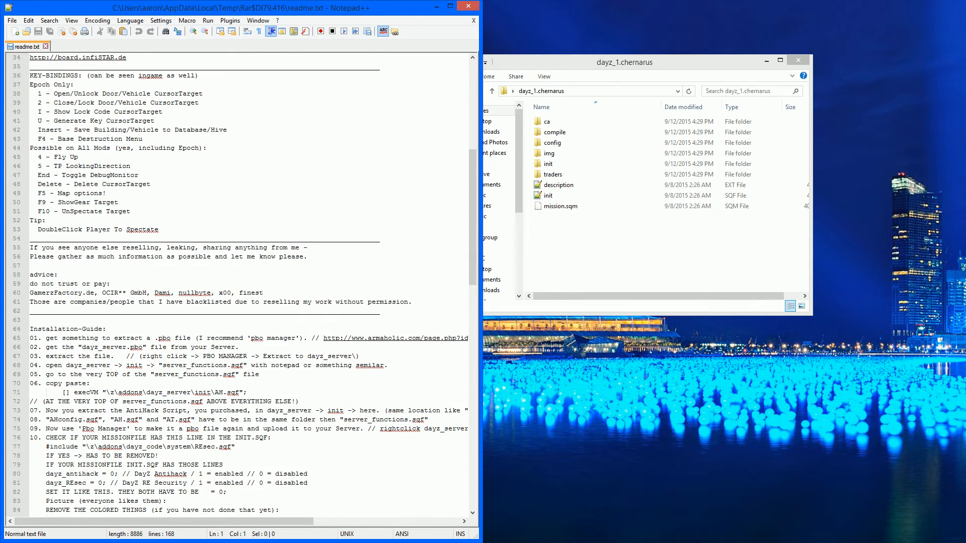
scroll(239, 285, down, 5)
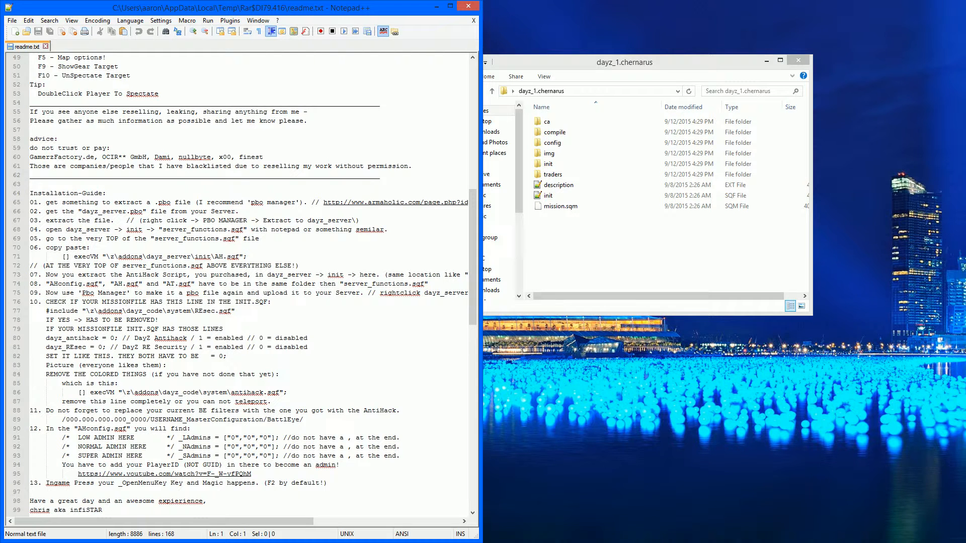
- Bring the archive window forward and move it beside the readme
key(alt+Tab)
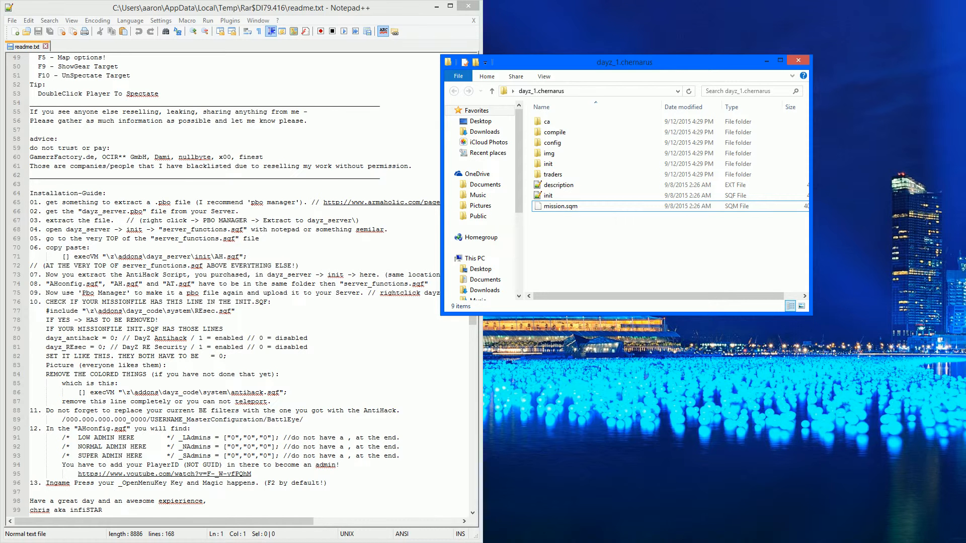
key(alt+Tab)
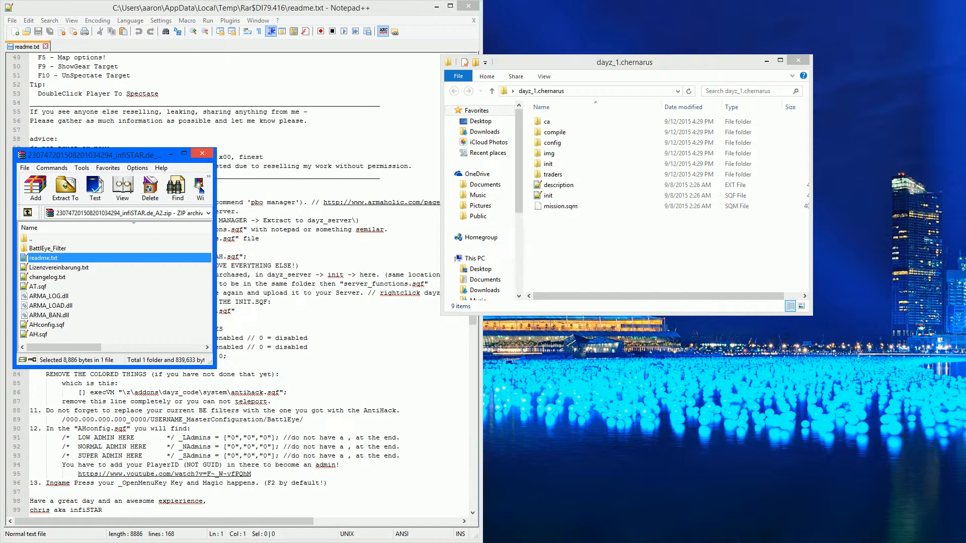
drag(96, 155, 806, 328)
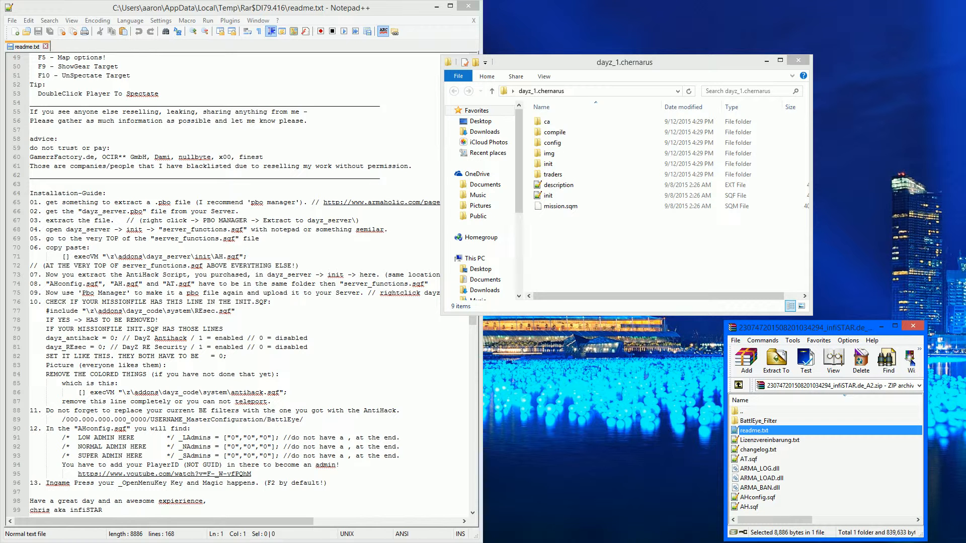
- Highlight the first installation steps of the readme's installation guide
drag(54, 203, 303, 203)
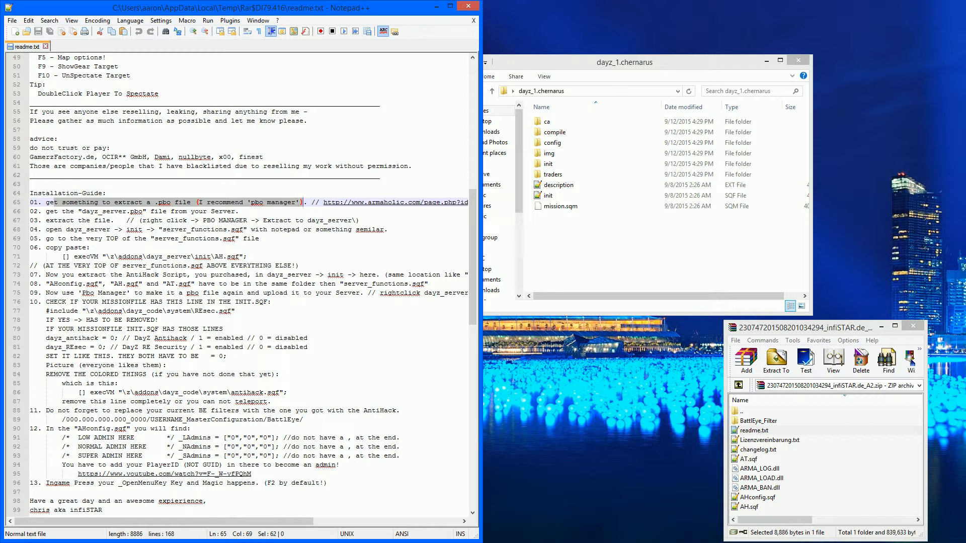
click(90, 248)
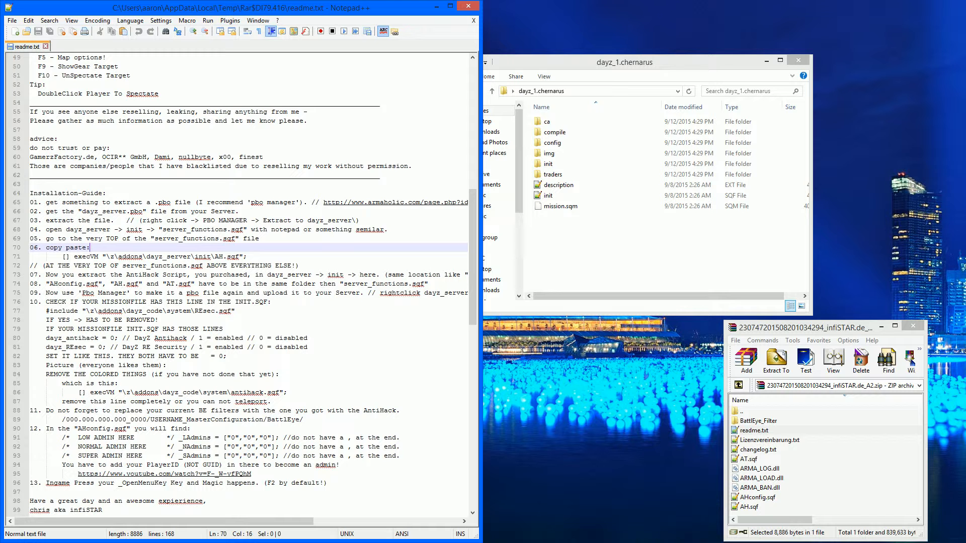
drag(82, 212, 231, 212)
drag(111, 220, 319, 221)
click(115, 229)
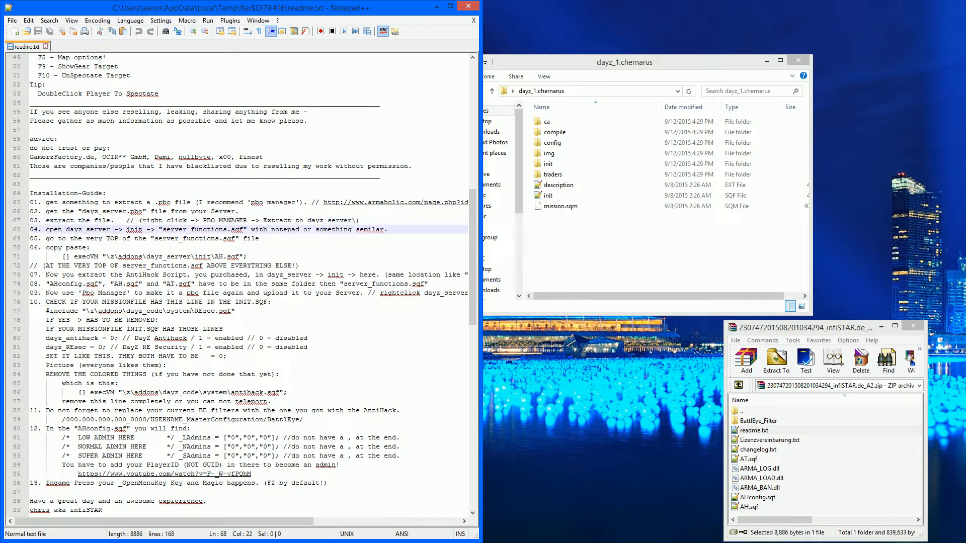
drag(62, 229, 187, 229)
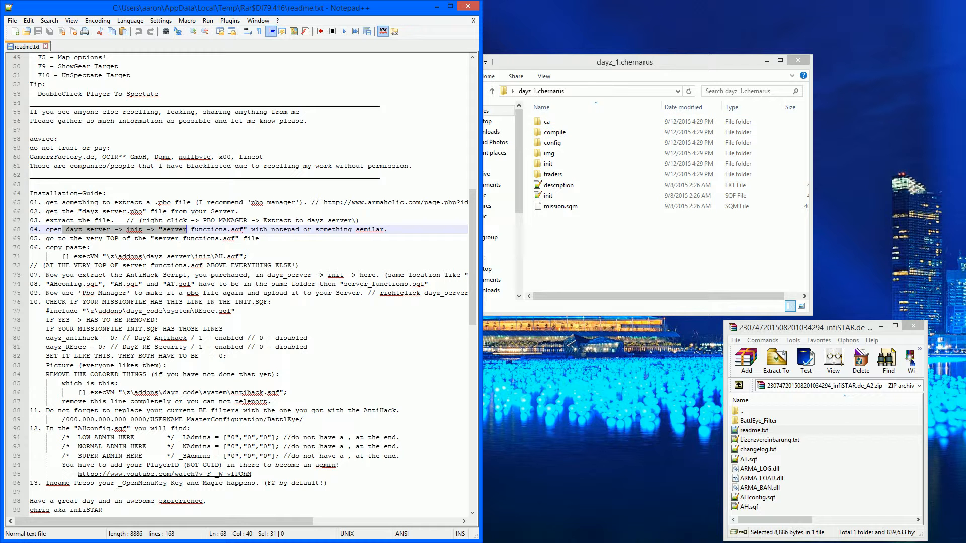
- Close the mission folder window, regroup the extracted folders on the desktop and restore the readme window
click(799, 60)
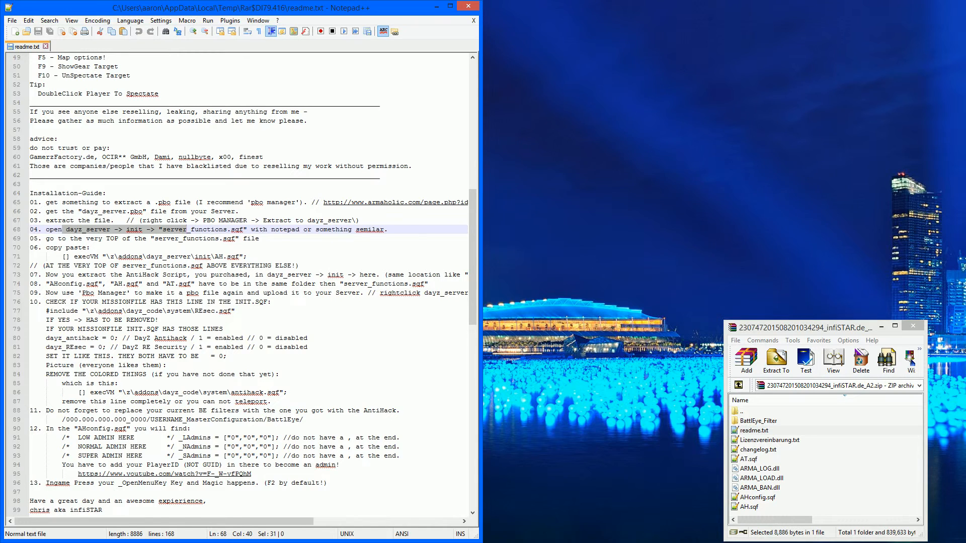
drag(221, 7, 618, 111)
drag(437, 148, 387, 247)
drag(401, 166, 923, 35)
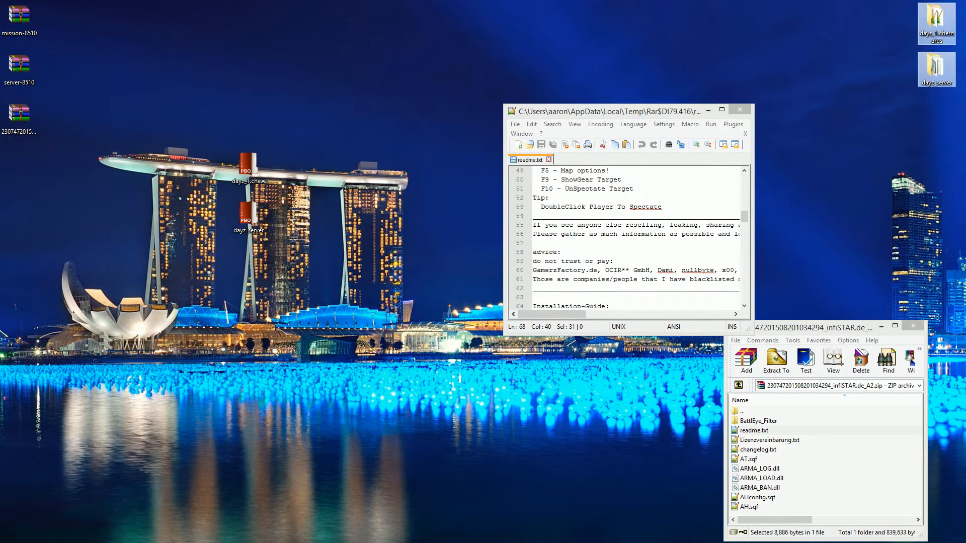
drag(682, 111, 0, 1)
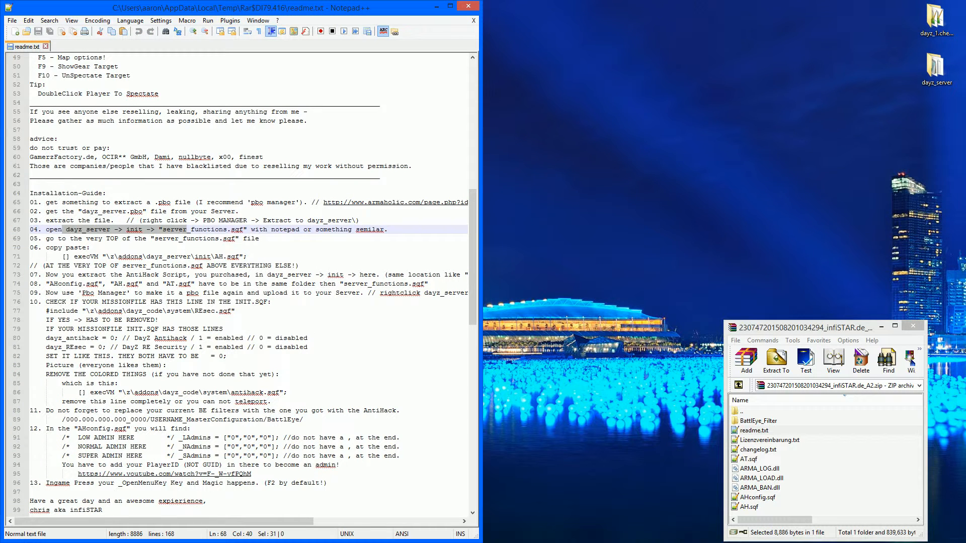
- Open the extracted dayz_server folder and inspect its system and init subfolders
double_click(936, 66)
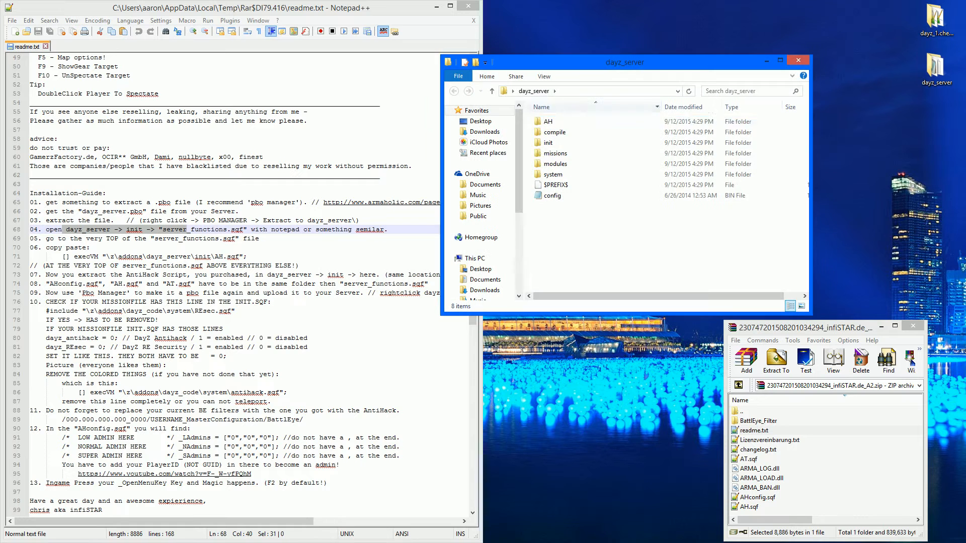
double_click(553, 175)
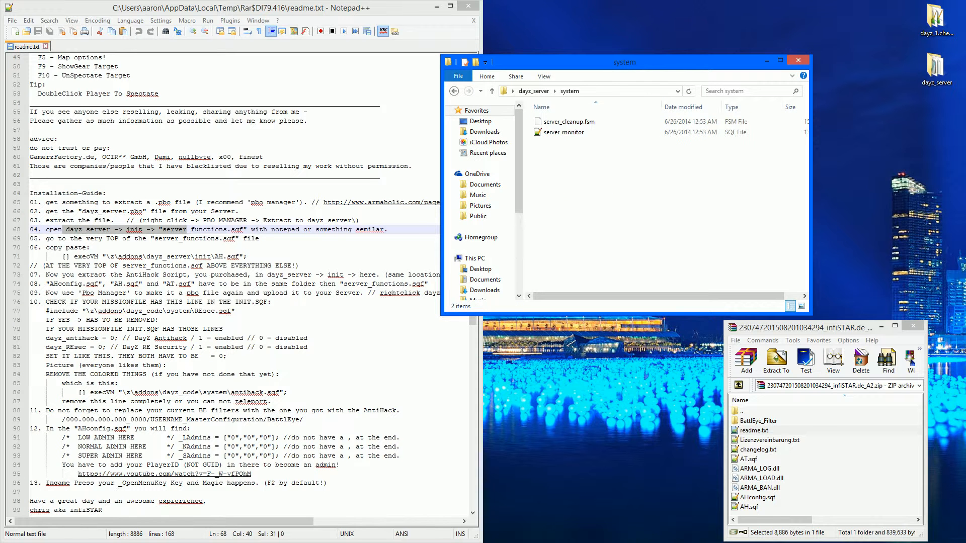
click(454, 91)
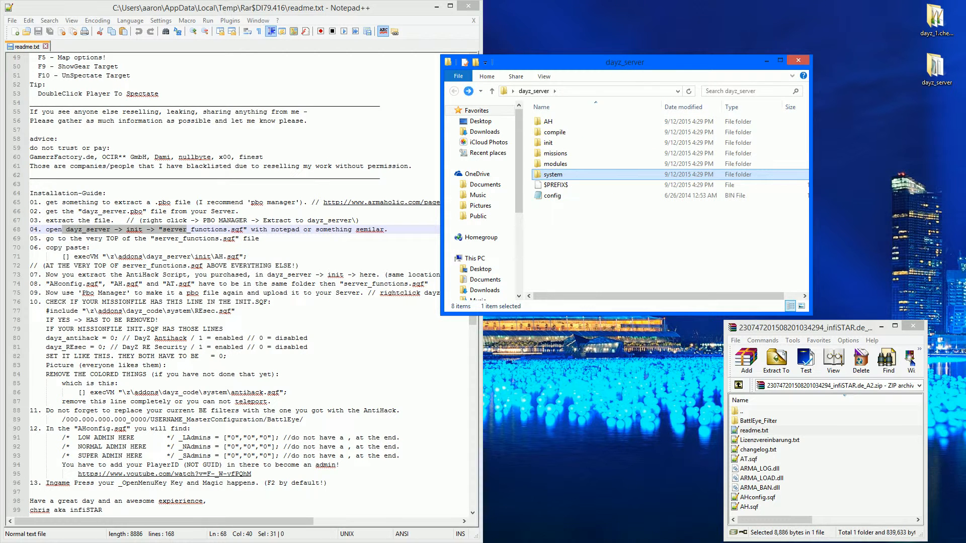
double_click(548, 143)
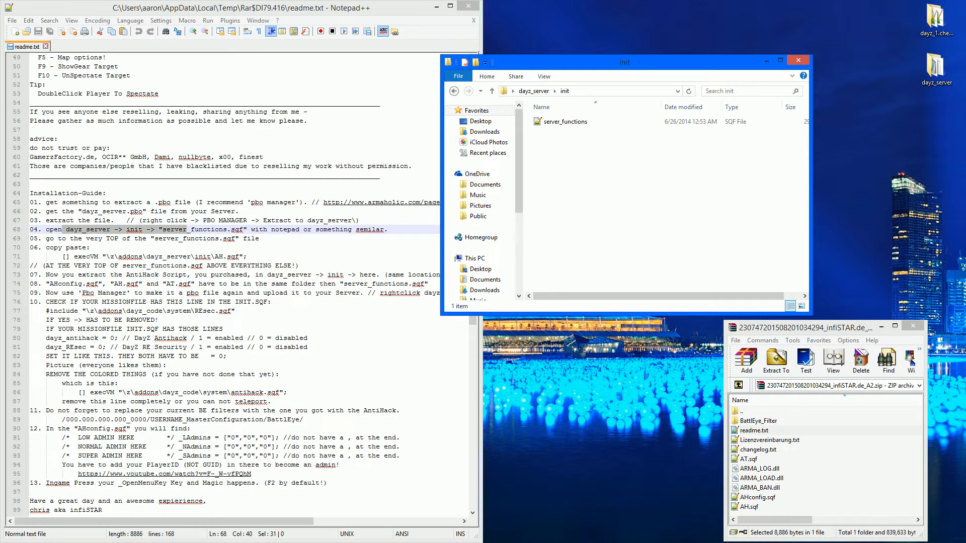
click(453, 91)
- Delete the AH folder from the dayz_server folder
click(548, 121)
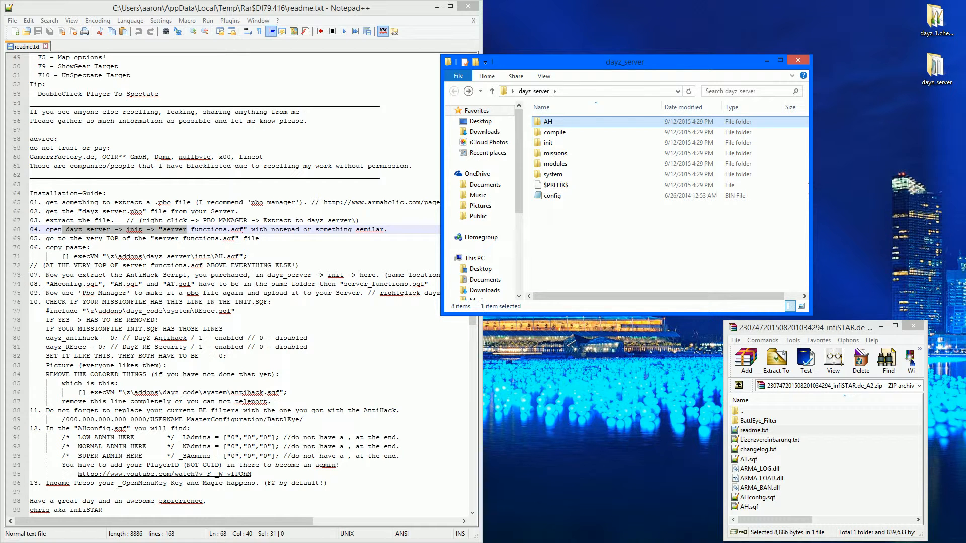
key(Delete)
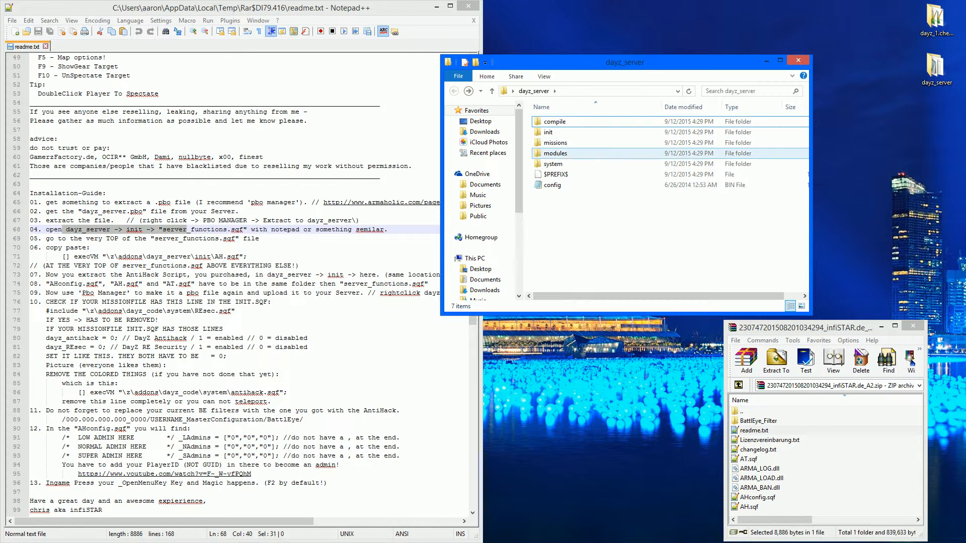
- Open server_functions.sqf from the dayz_server init folder in the text editor
click(565, 133)
double_click(565, 132)
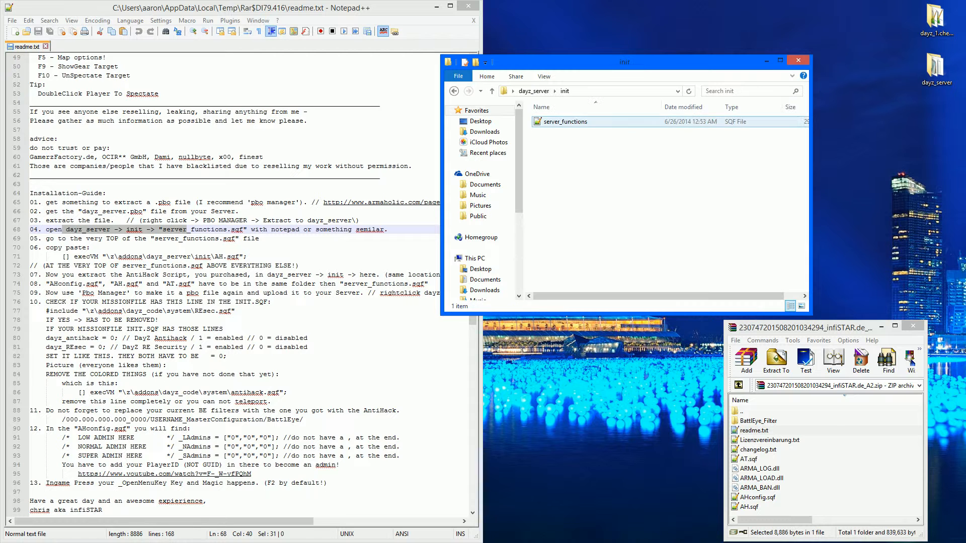
double_click(566, 122)
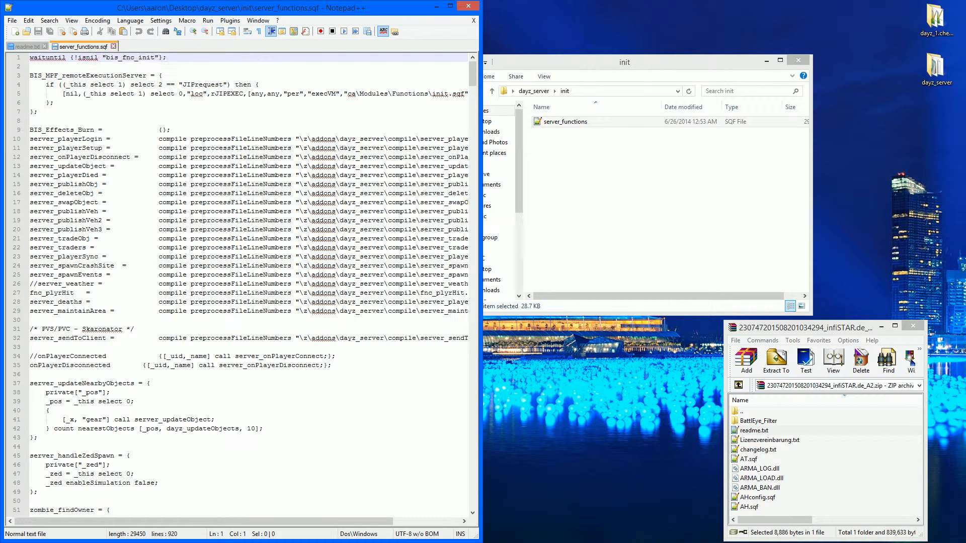
- Move server_functions.sqf into its own editor window snapped beside the readme
drag(83, 47, 591, 34)
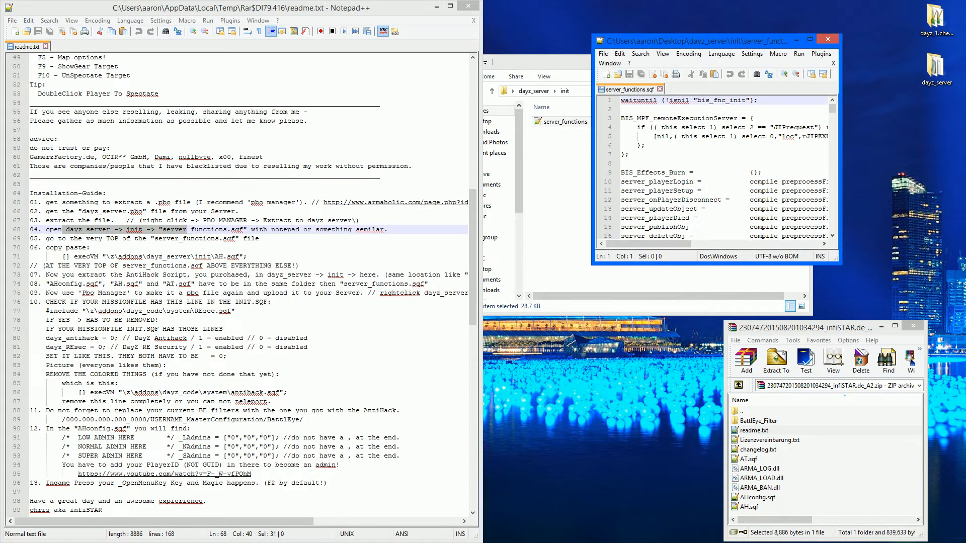
drag(654, 42, 0, 5)
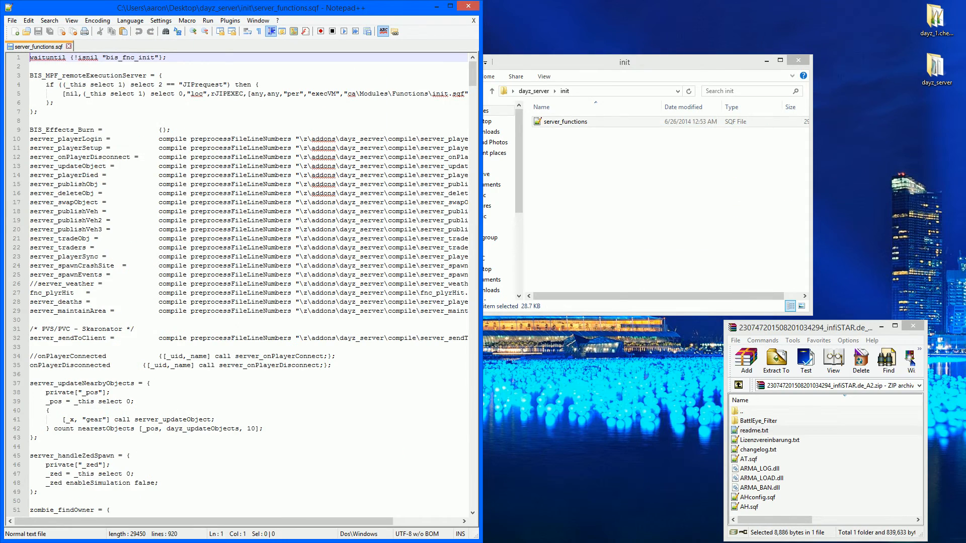
key(super+Right)
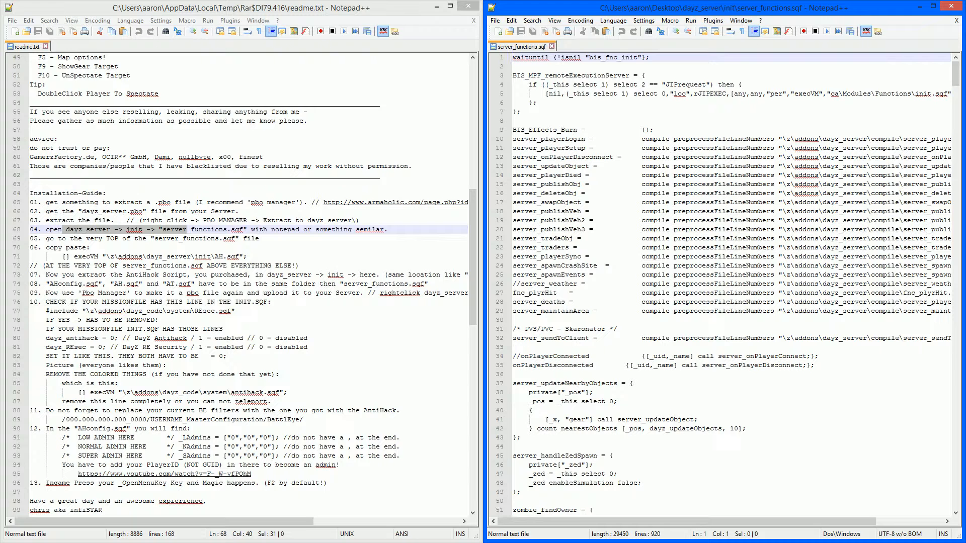
- Copy the readme's execVM "\z\addons\dayz_server\init\AH.sqf" line, paste it at the very top of server_functions.sqf, and save
click(263, 229)
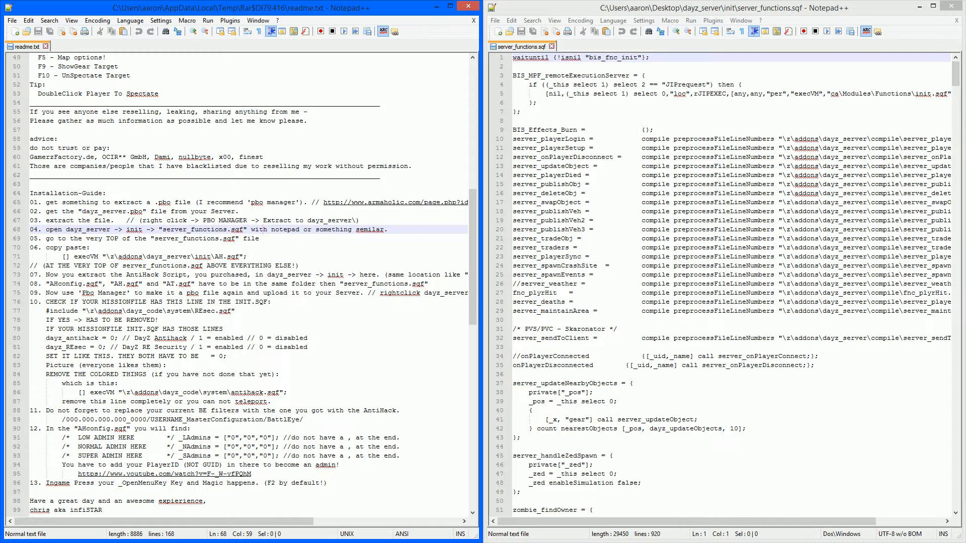
drag(62, 257, 246, 257)
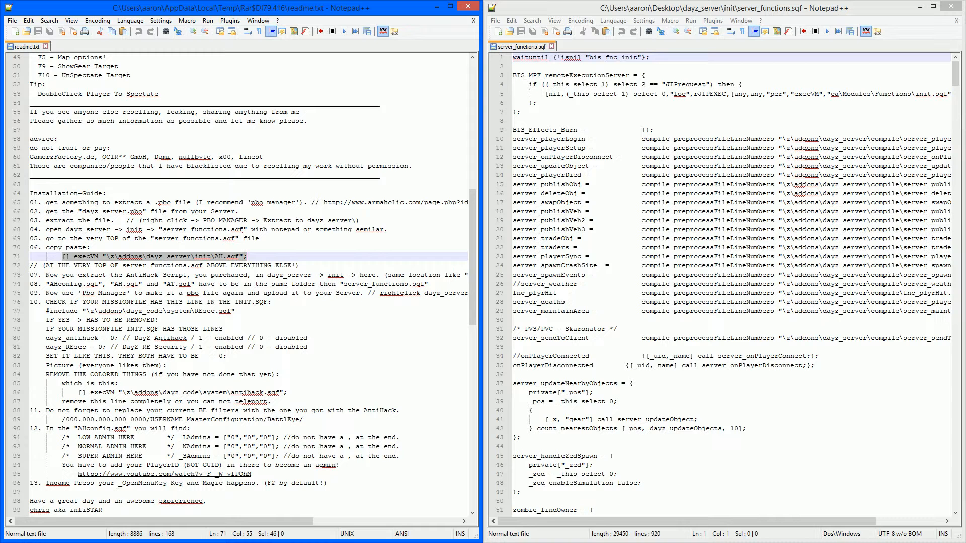
click(513, 57)
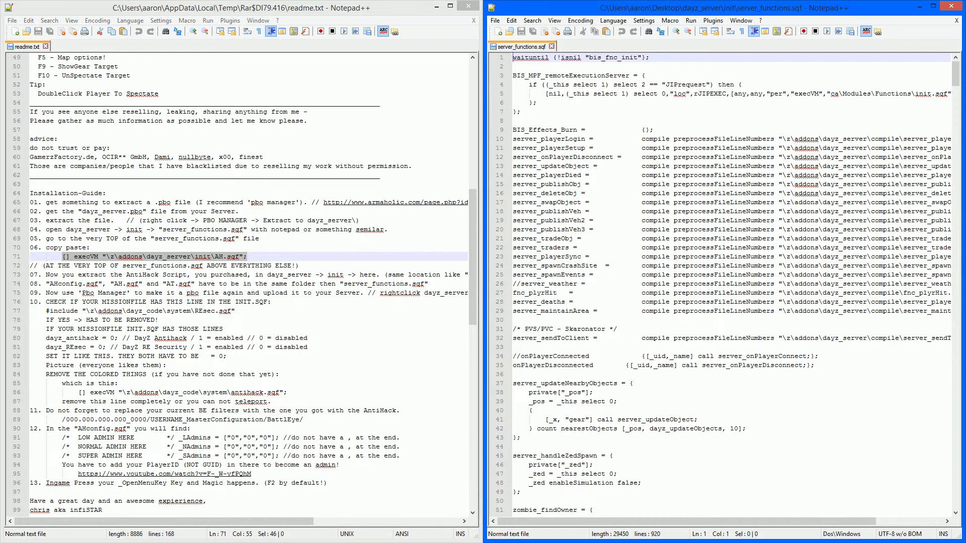
key(Return)
key(Return)
key(Up)
key(Up)
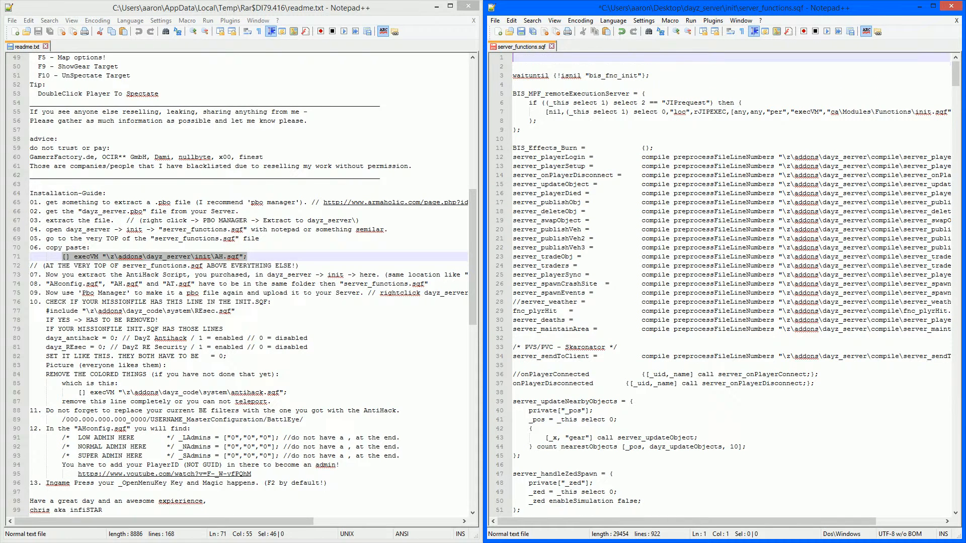
text([] execVM "\z\addons\dayz_server\init\AH.sqf";)
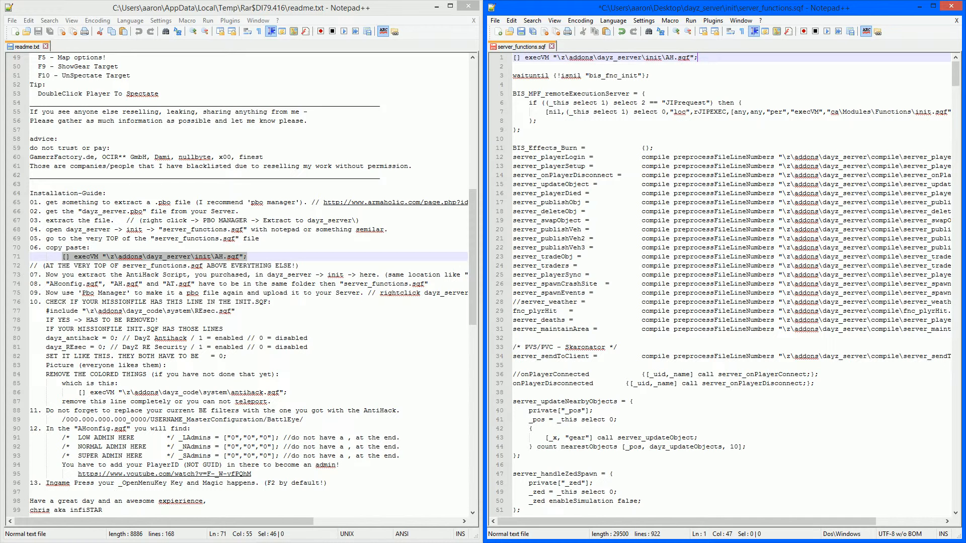
key(ctrl+s)
- Highlight the readme's mission-file INIT.SQF instructions about the REsec include and the dayz_antihack and dayz_REsec lines
click(167, 311)
click(222, 293)
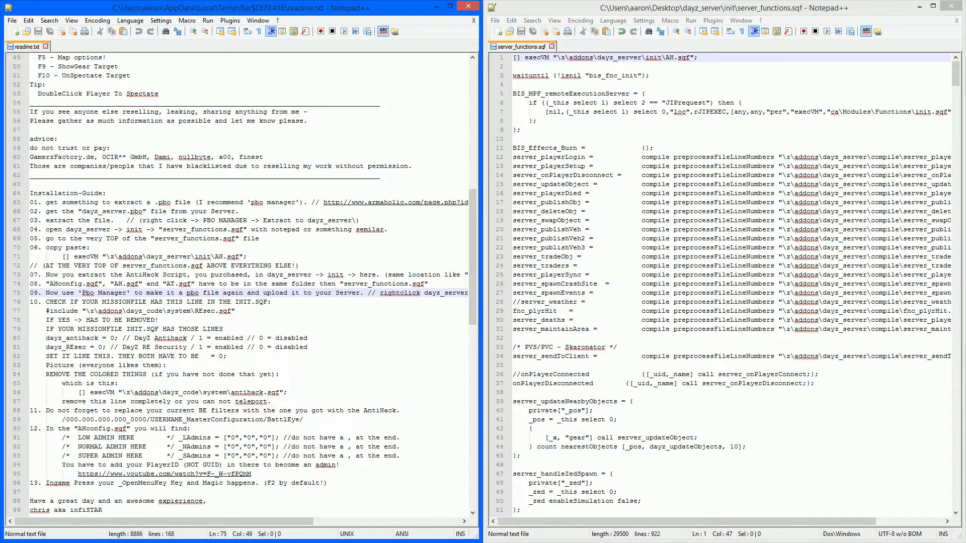
drag(46, 311, 235, 310)
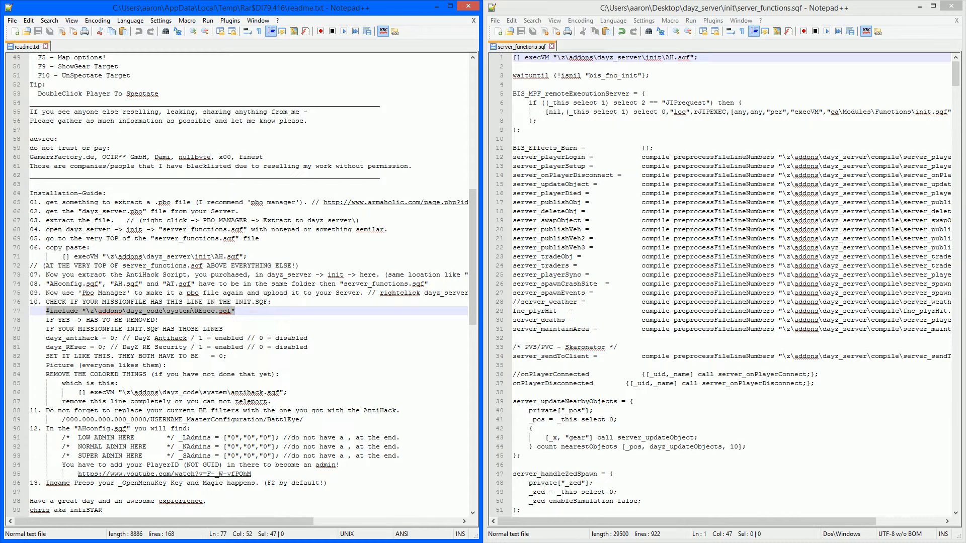
drag(46, 320, 159, 320)
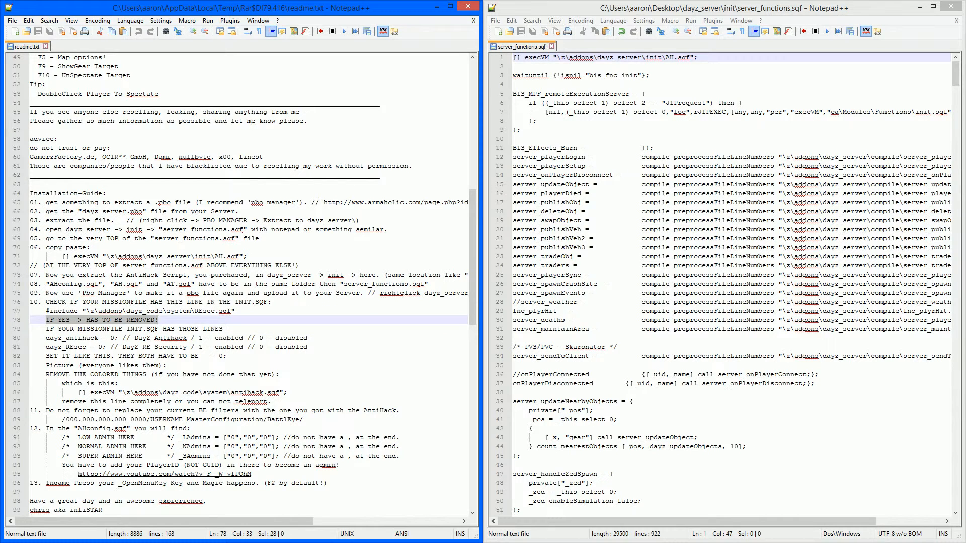
drag(46, 347, 86, 347)
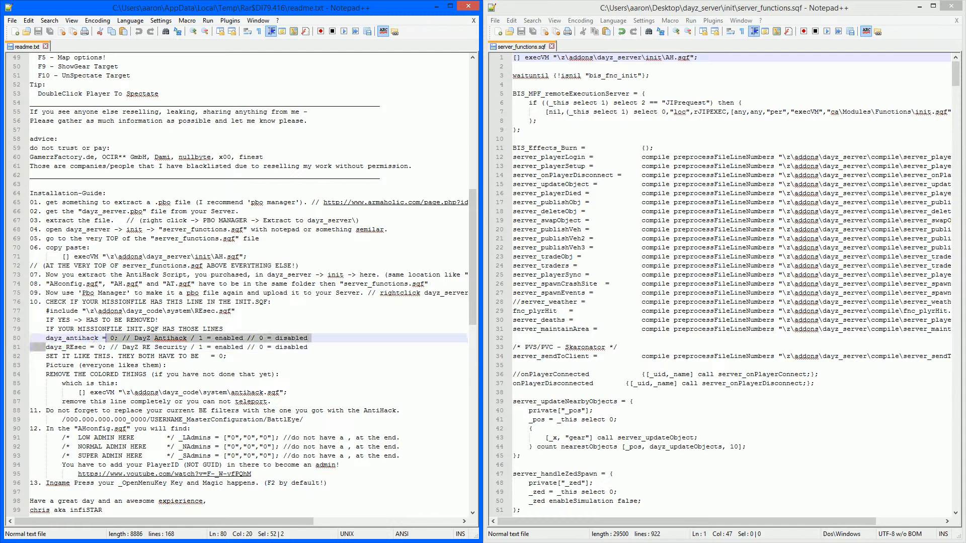
click(83, 347)
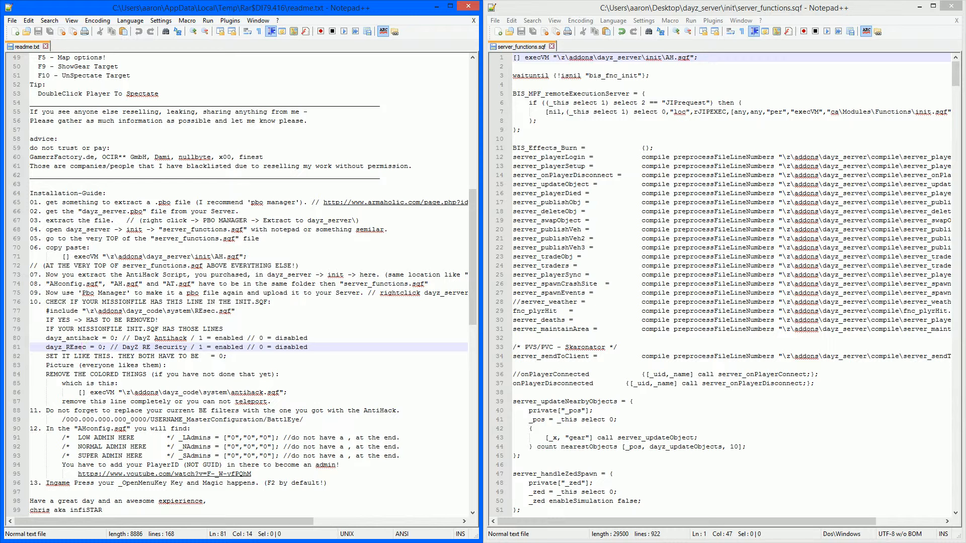
drag(45, 329, 227, 356)
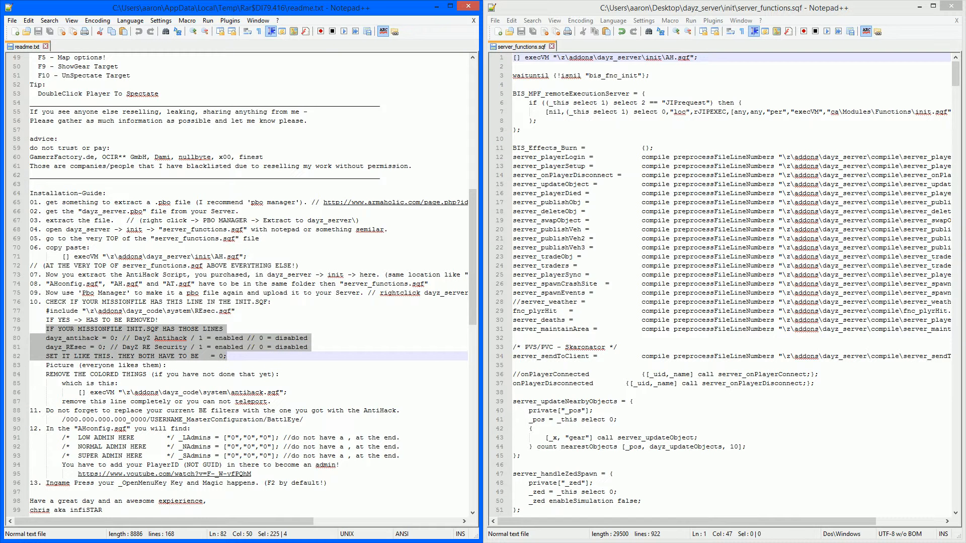
click(165, 365)
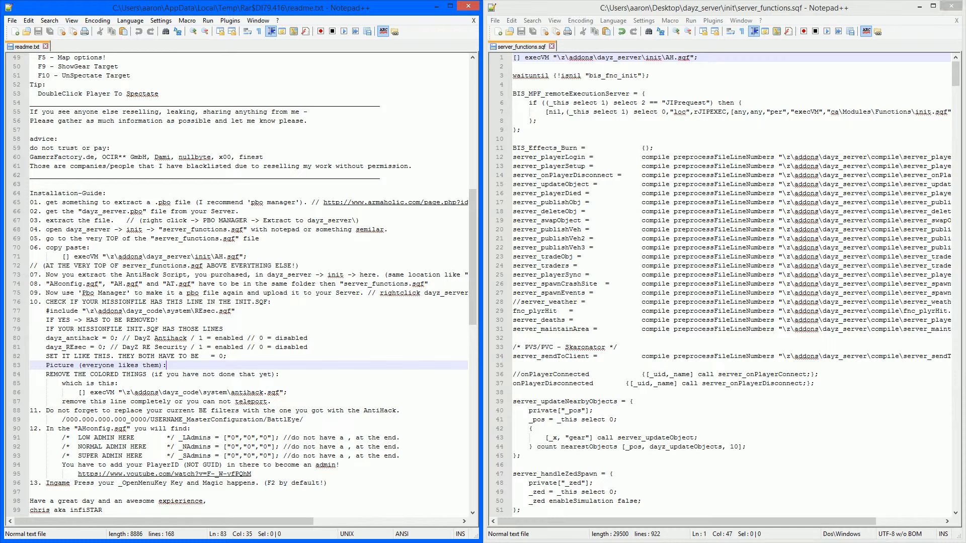
- Close server_functions.sqf and copy AH.sqf, AHconfig.sqf and AT.sqf from the archive into the init folder
key(ctrl+w)
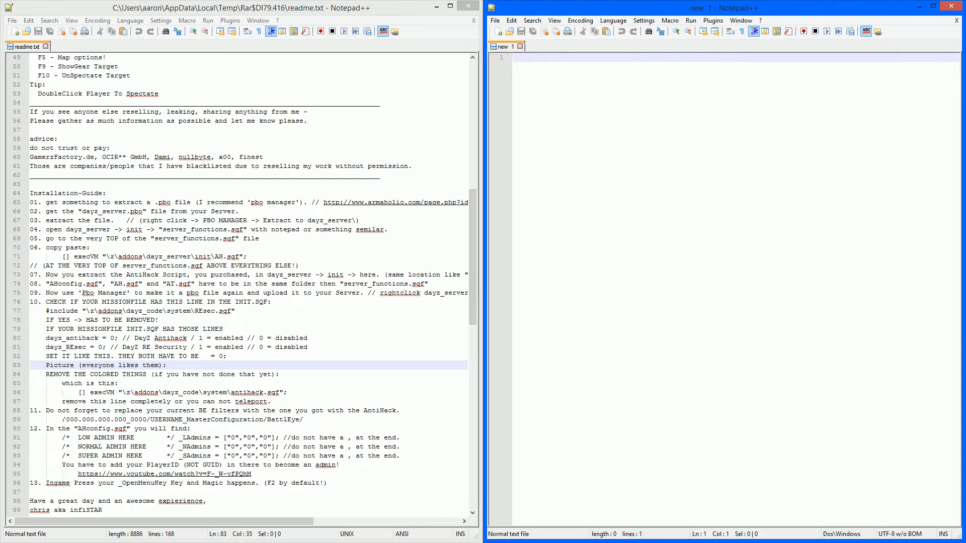
key(alt+F4)
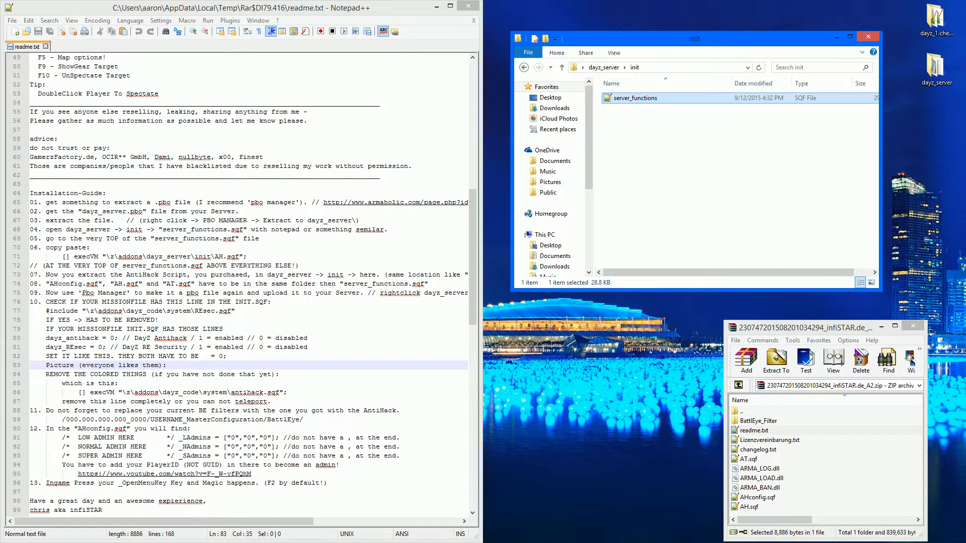
click(749, 507)
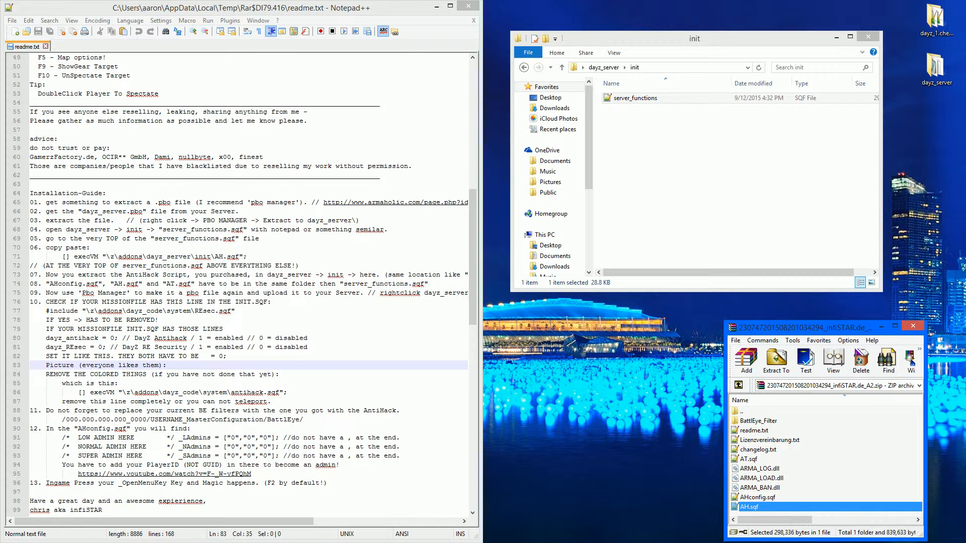
key(shift+Up)
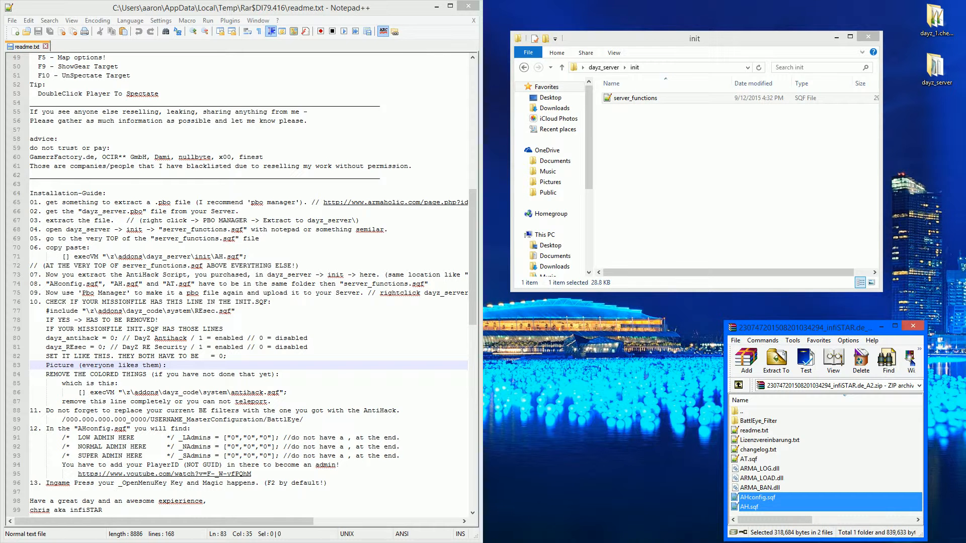
ctrl+click(749, 459)
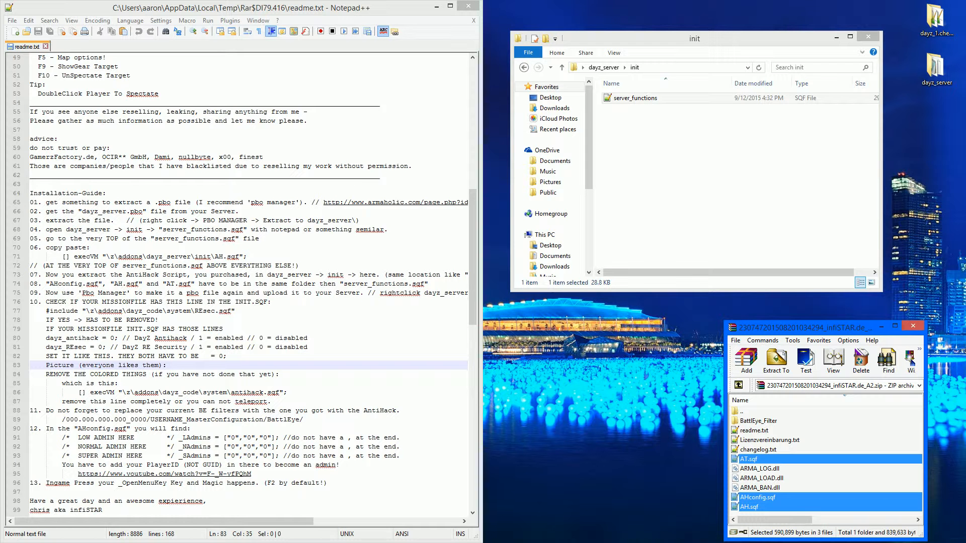
drag(758, 498, 704, 176)
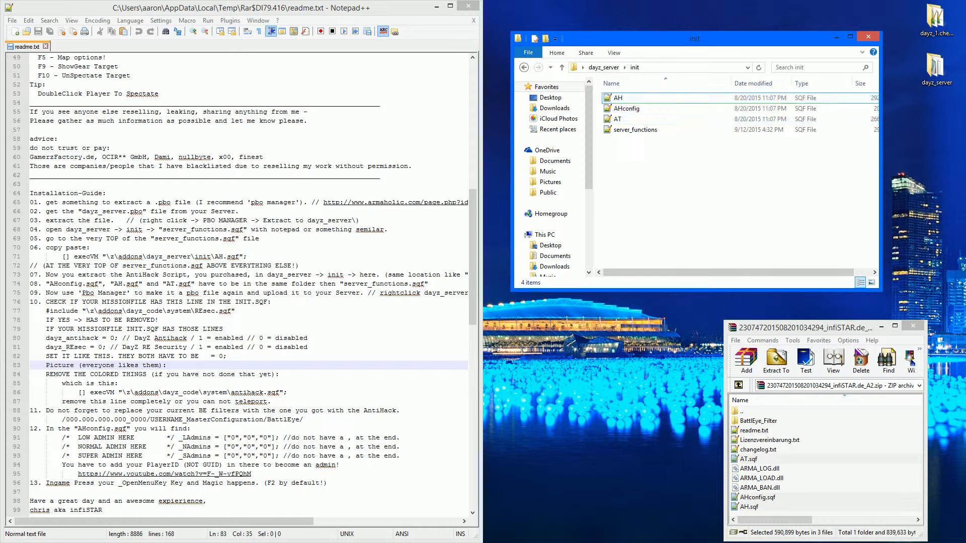
- Open AHconfig.sqf and enter your own PlayerID as the first entry of the super admin _SAdmins list
double_click(626, 108)
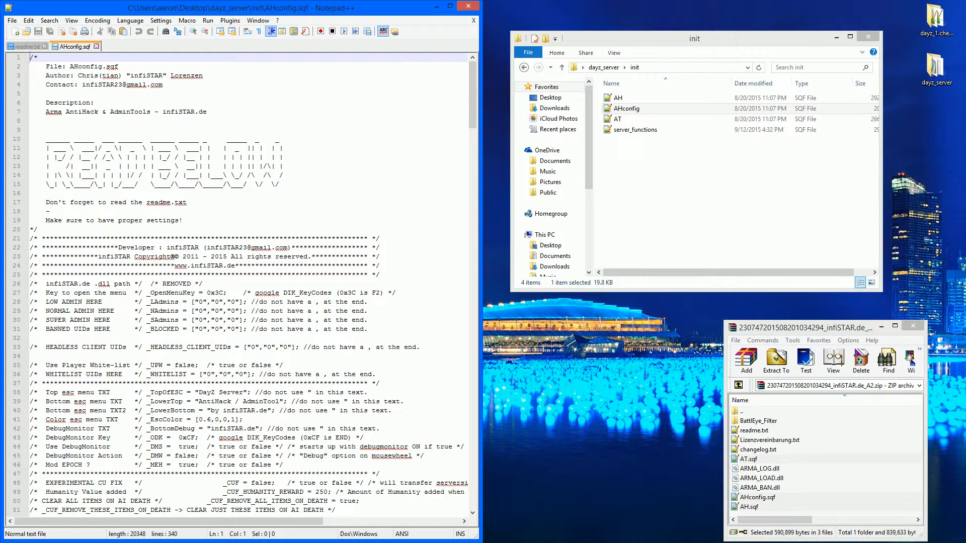
click(199, 302)
key(Down)
key(Down)
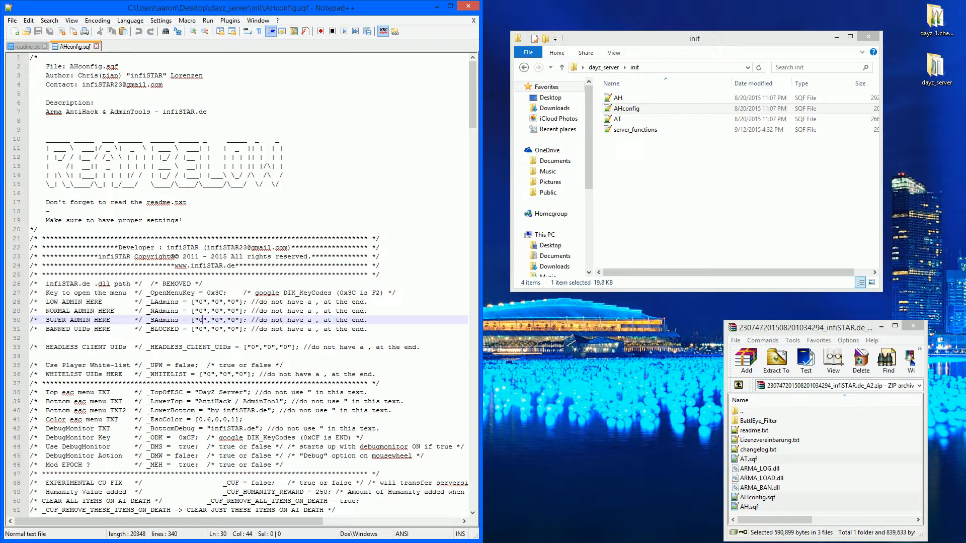
key(BackSpace)
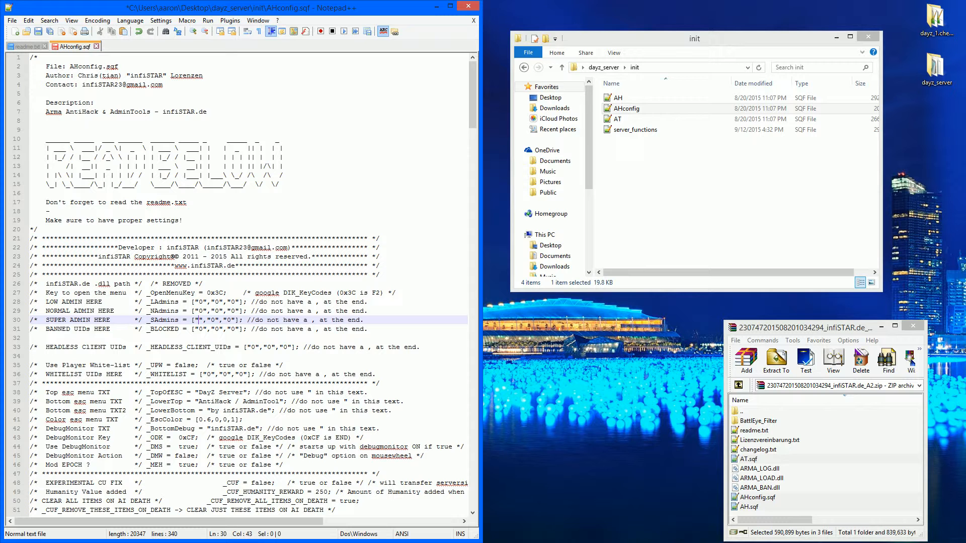
key(Home)
click(199, 320)
key(Left)
key(Left)
key(Left)
key(Left)
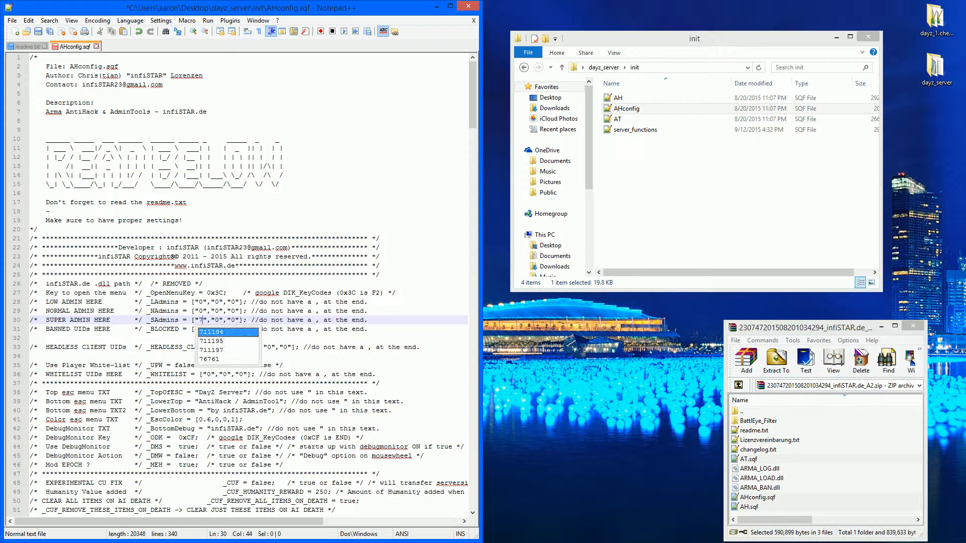
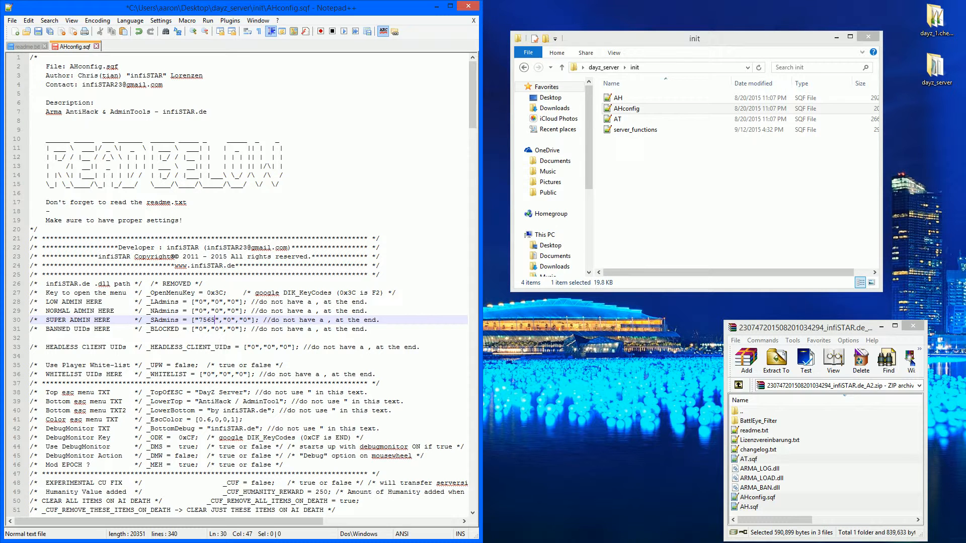
key(BackSpace)
key(BackSpace)
key(BackSpace)
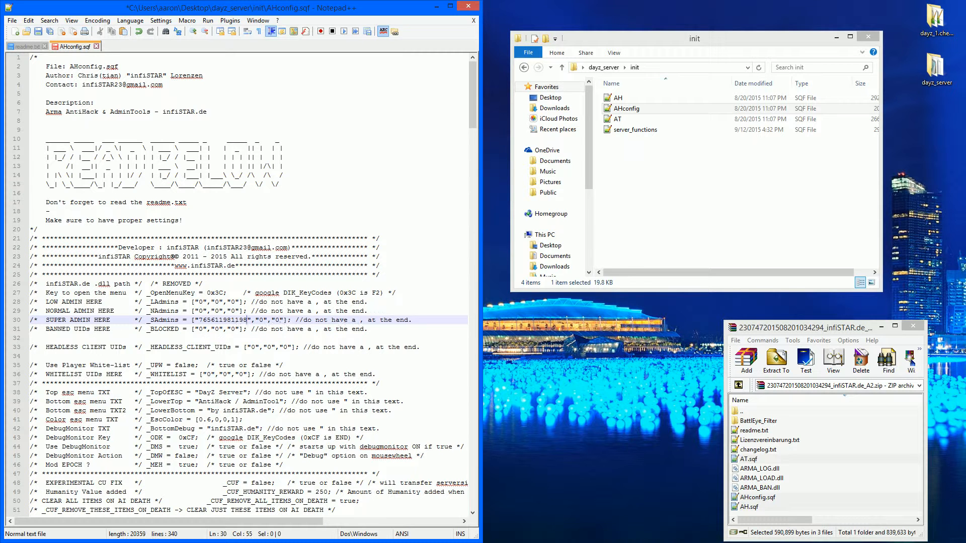
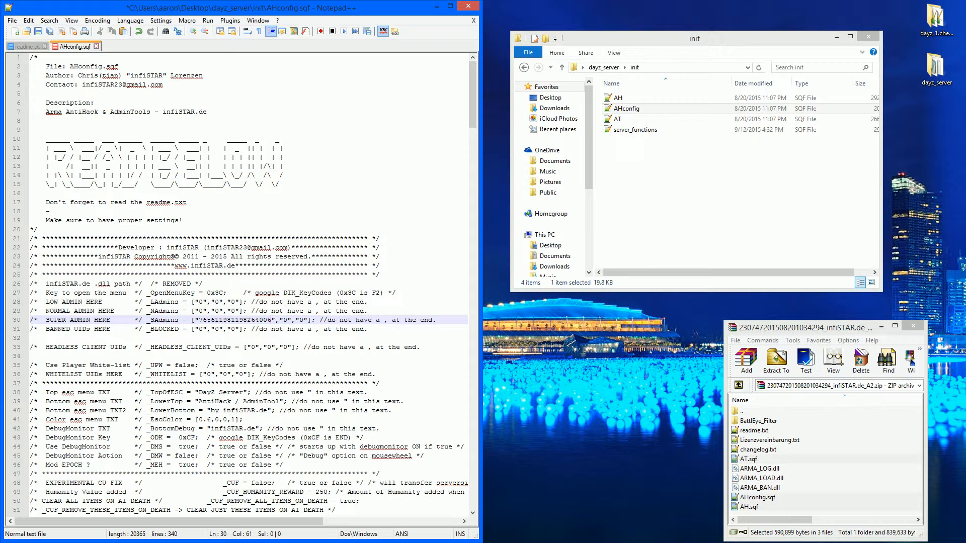
key(BackSpace)
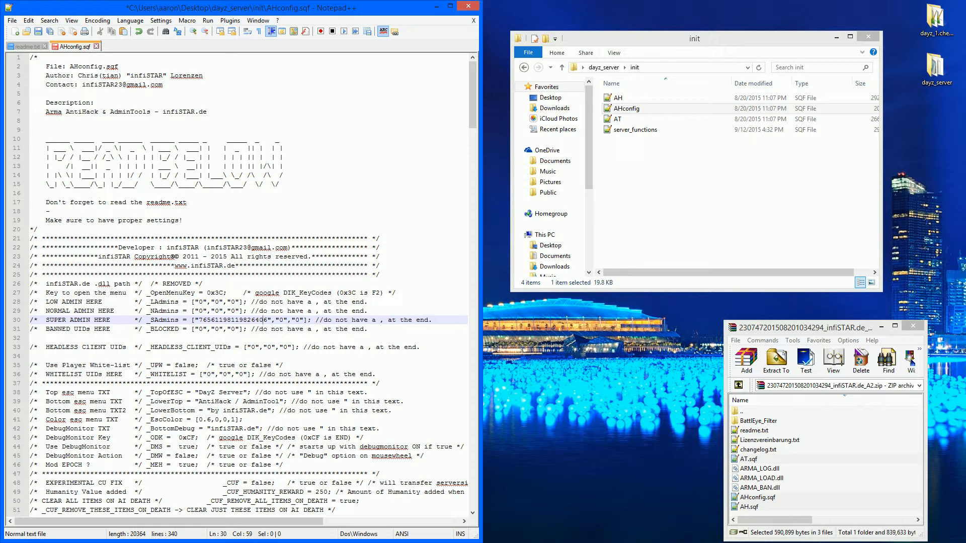
click(433, 321)
text(//Funky)
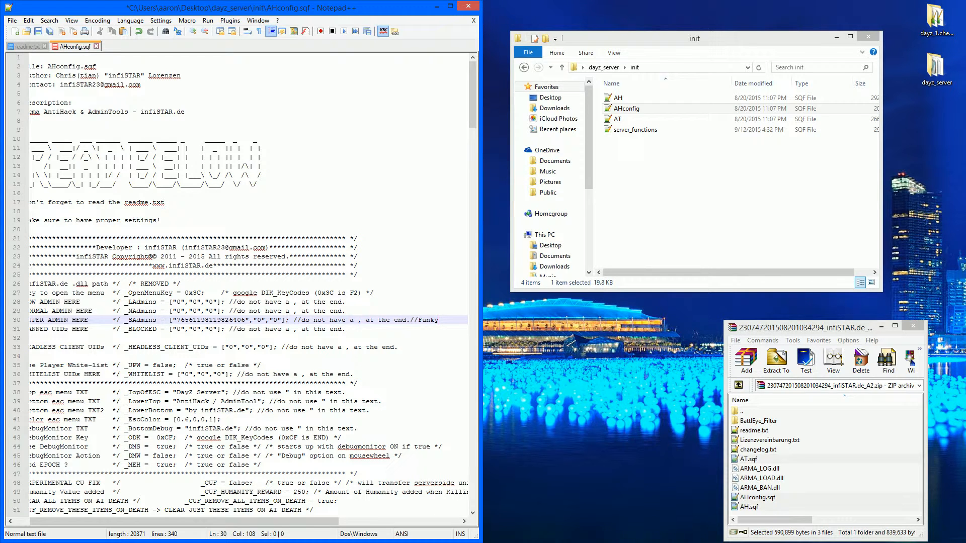
key(BackSpace)
key(BackSpace)
key(BackSpace)
key(BackSpace)
key(BackSpace)
key(BackSpace)
key(BackSpace)
- Save and close AHconfig.sqf, returning to the readme
key(ctrl+s)
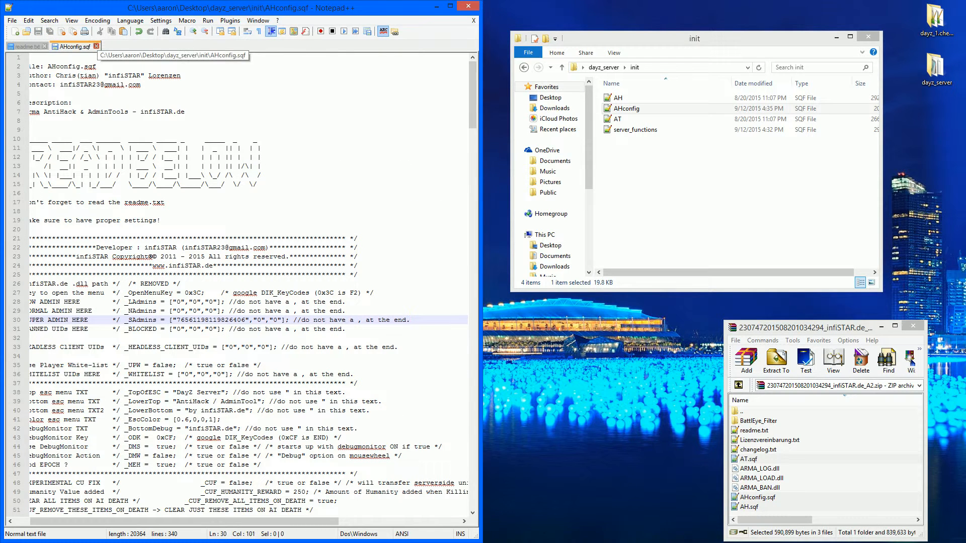
key(ctrl+w)
scroll(242, 281, down, 20)
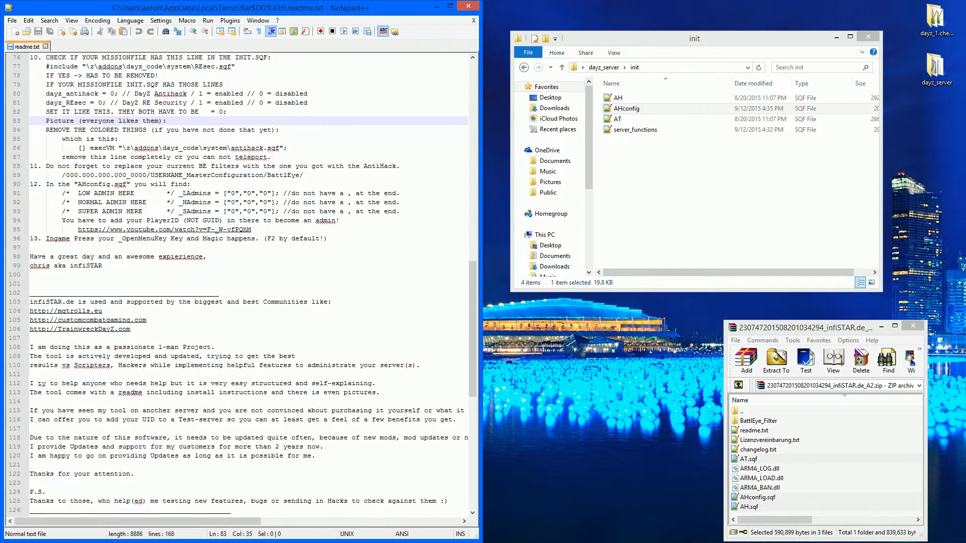
scroll(241, 281, up, 20)
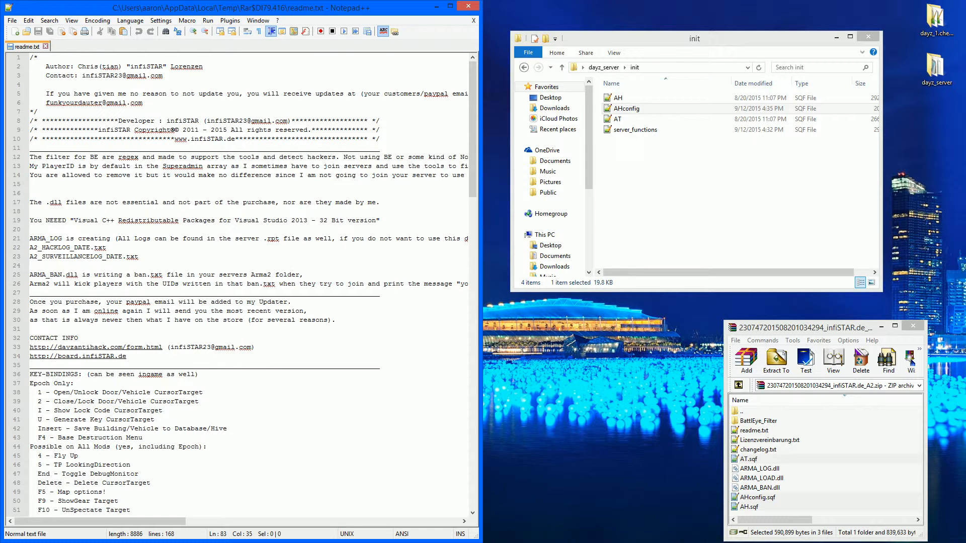
- Browse the archive's BattlEye_Filter folders and the Epoch AND OverPoch filter files, then close the archive window
double_click(759, 421)
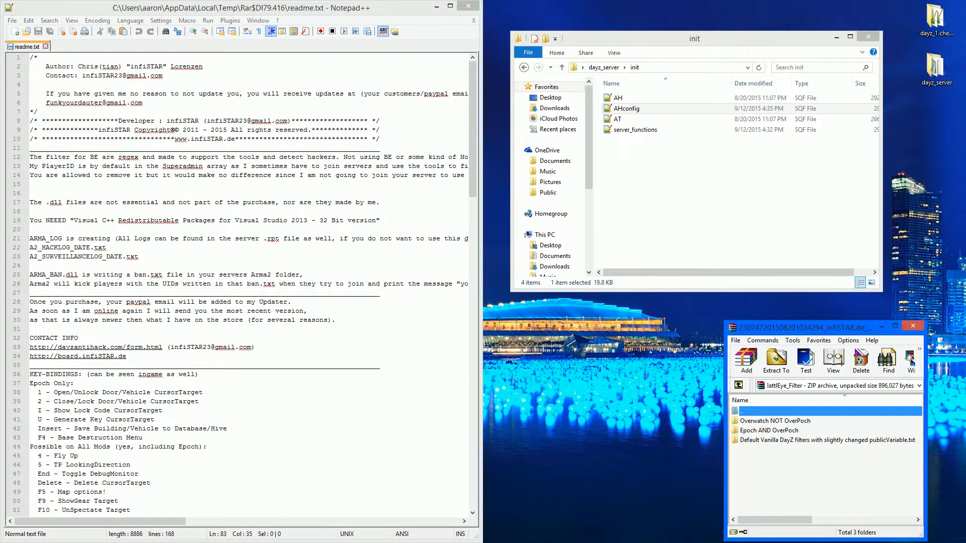
drag(805, 328, 723, 208)
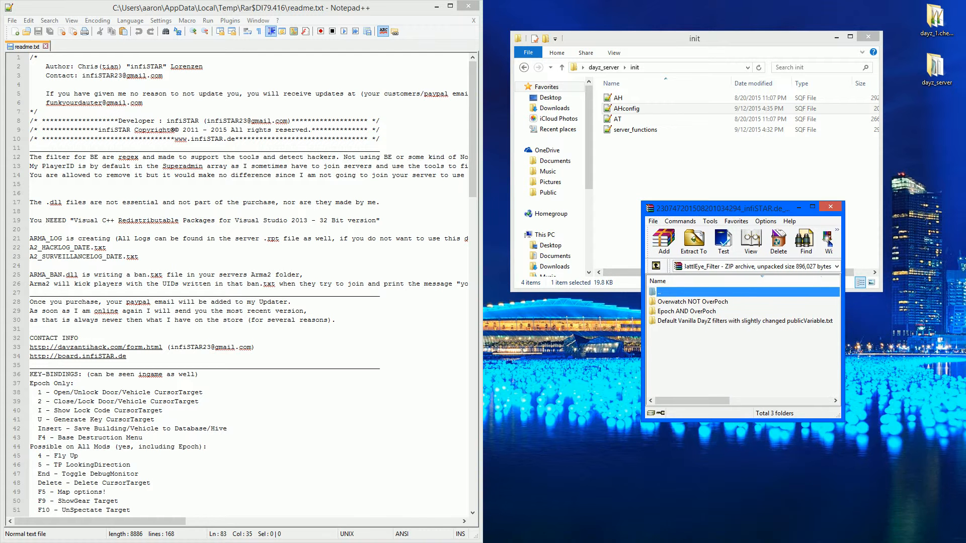
click(692, 302)
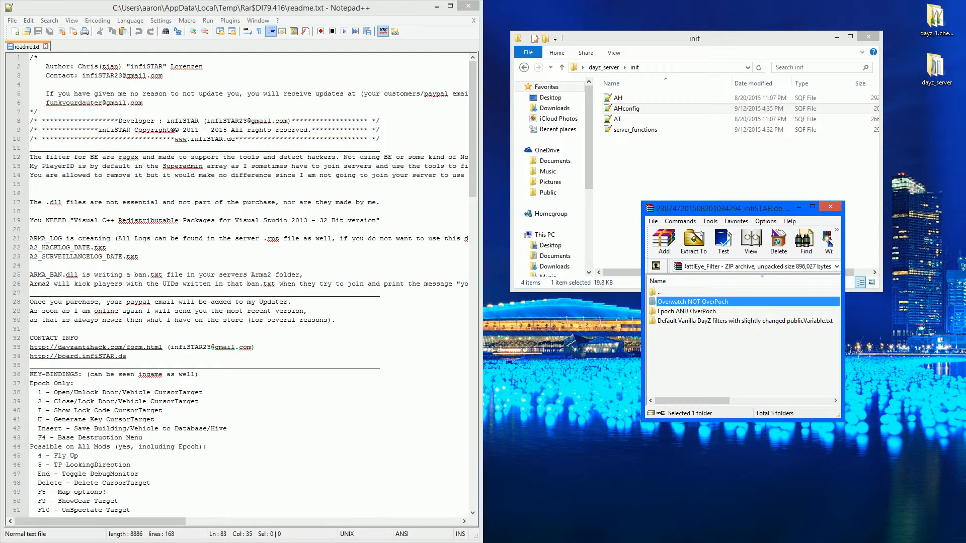
click(686, 311)
click(745, 321)
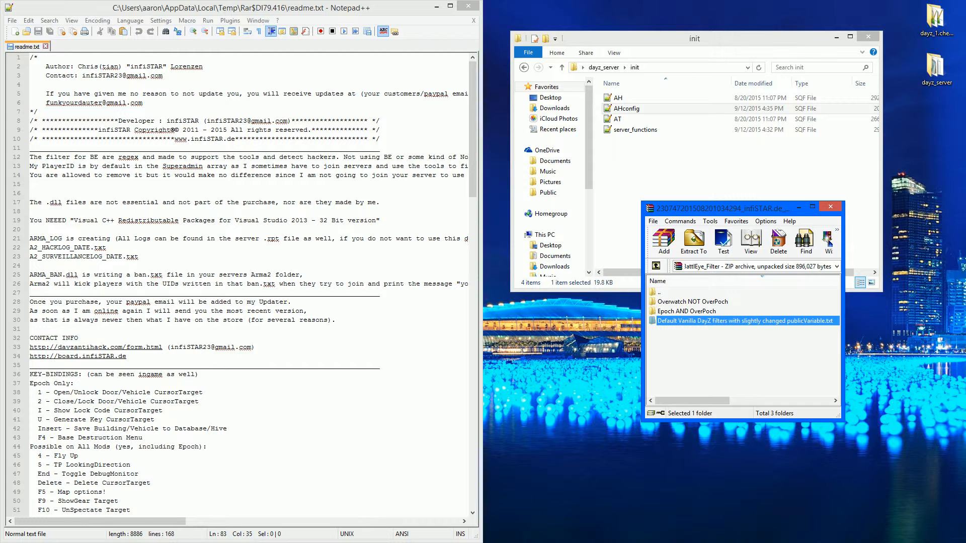
double_click(686, 311)
click(686, 312)
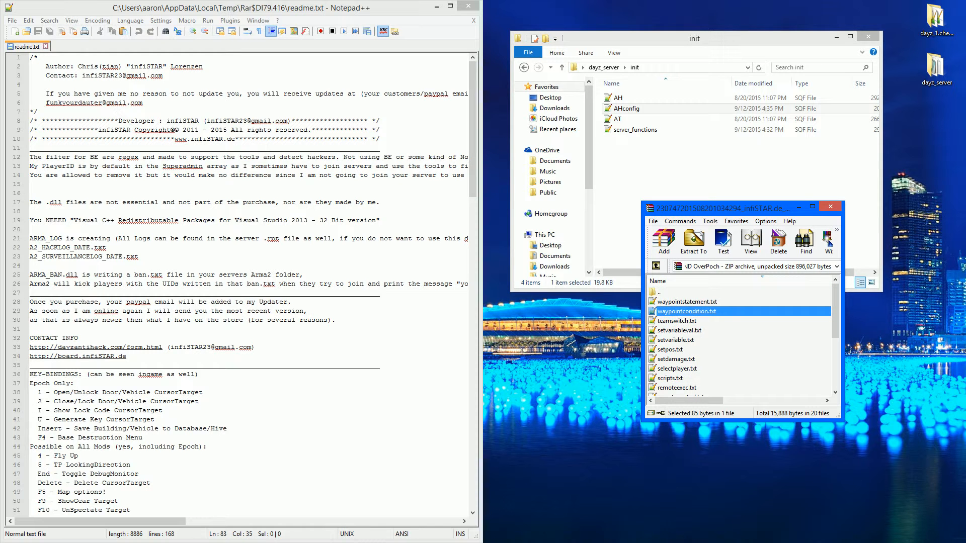
scroll(739, 337, down, 3)
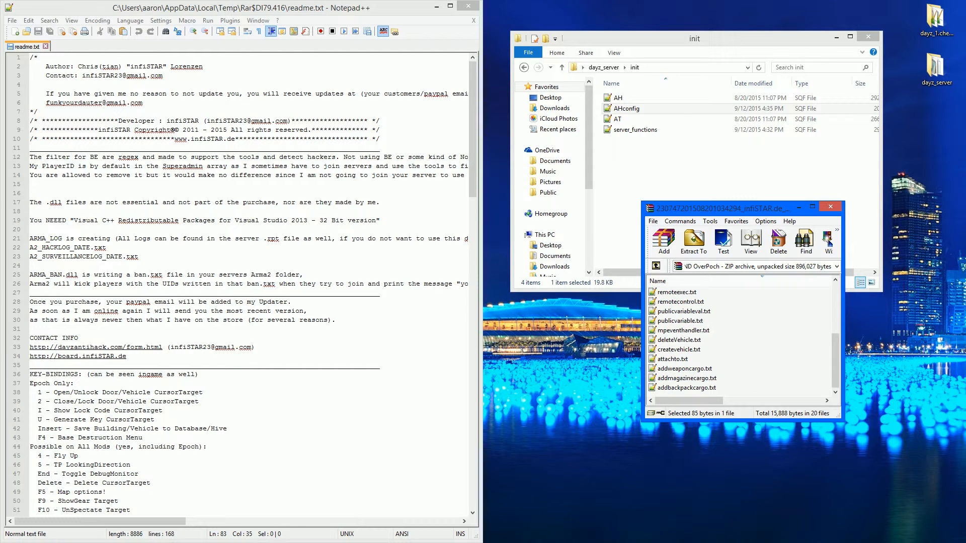
key(ctrl+a)
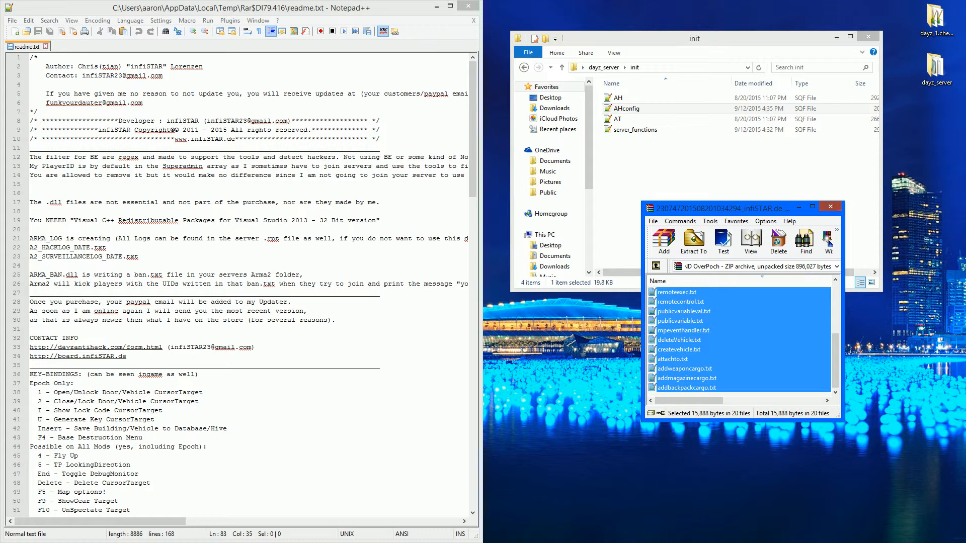
click(831, 206)
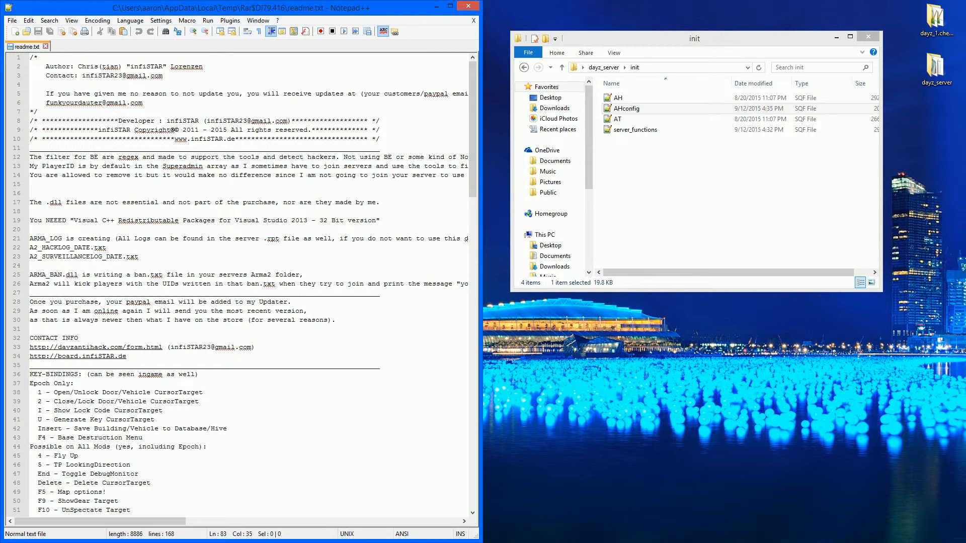
- Reopen AHconfig.sqf, decline keeping the removed readme, and set the Check Keybinds option _CKD to false
double_click(627, 108)
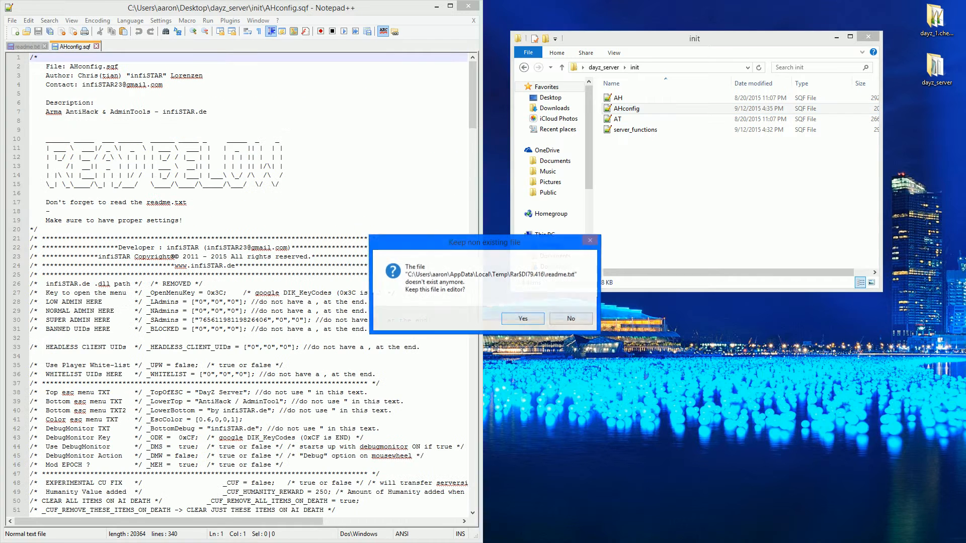
click(571, 319)
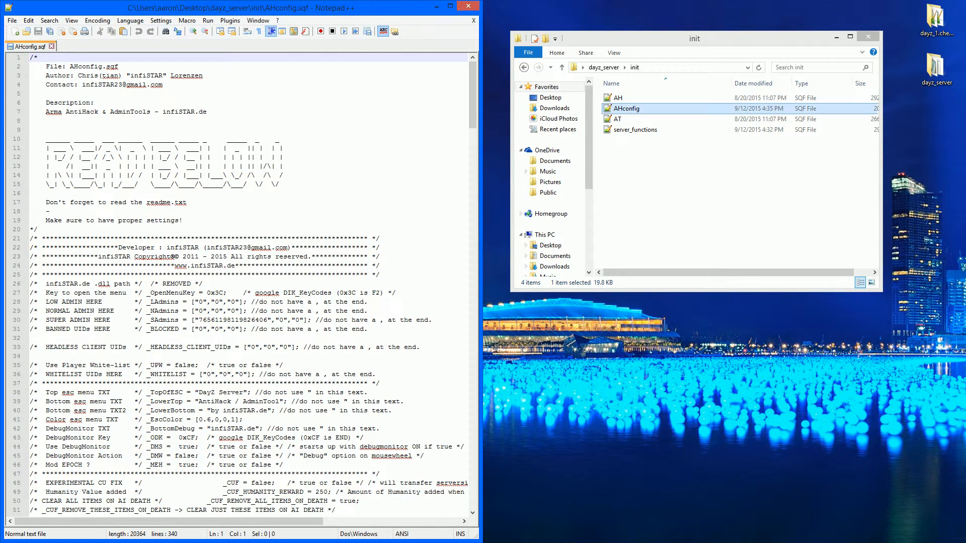
click(182, 220)
scroll(249, 221, down, 14)
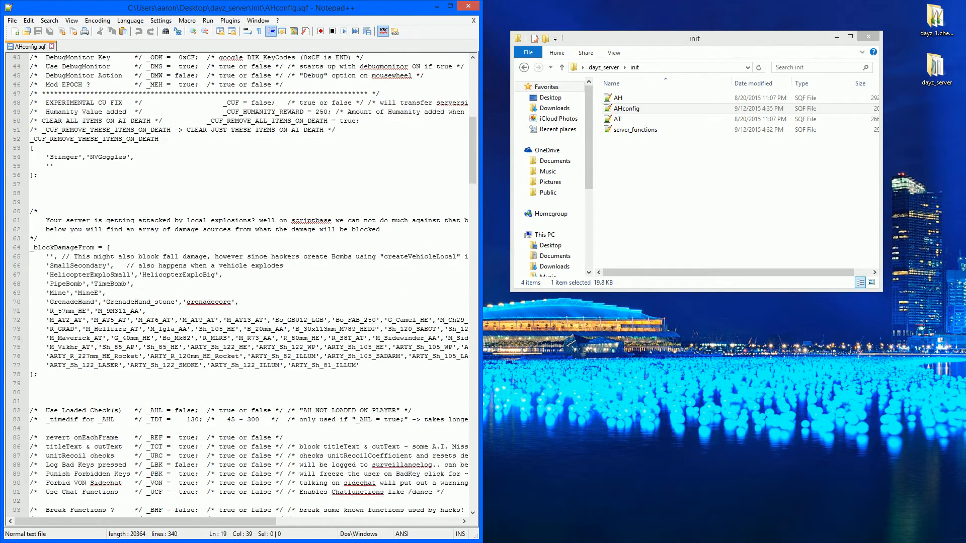
scroll(249, 221, down, 5)
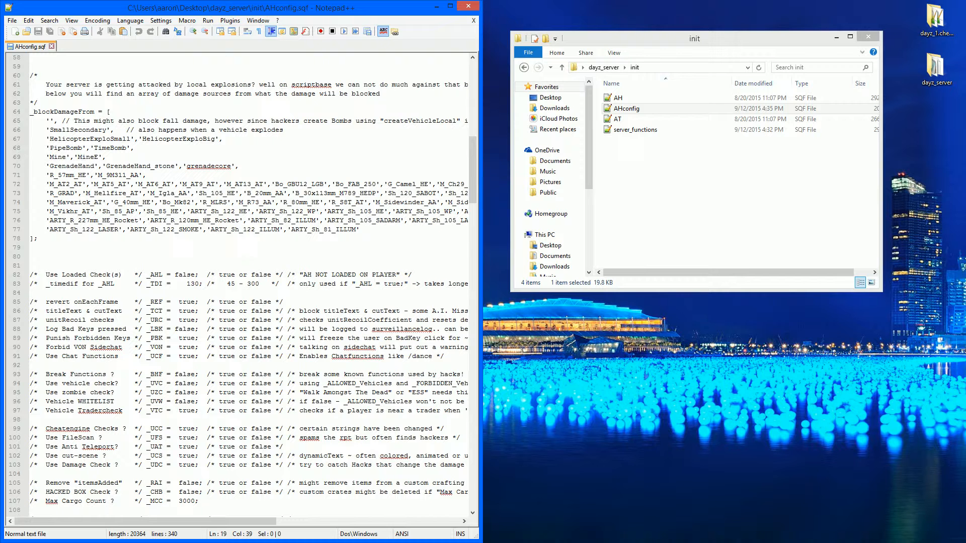
scroll(243, 284, down, 4)
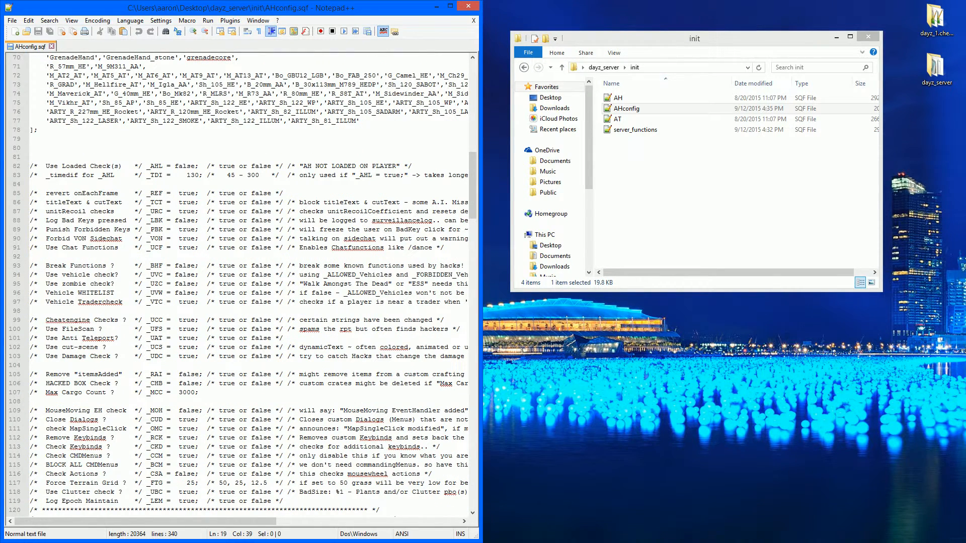
drag(101, 447, 187, 447)
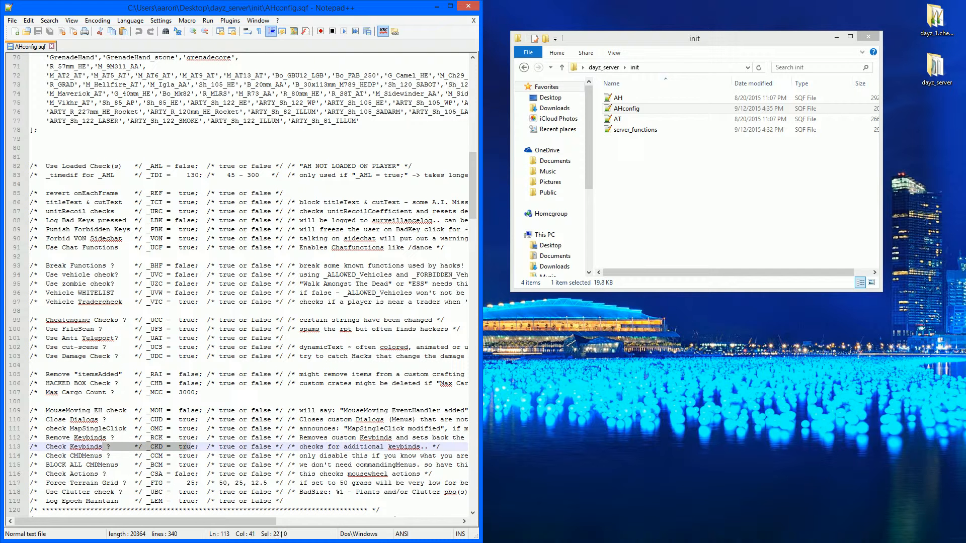
click(194, 447)
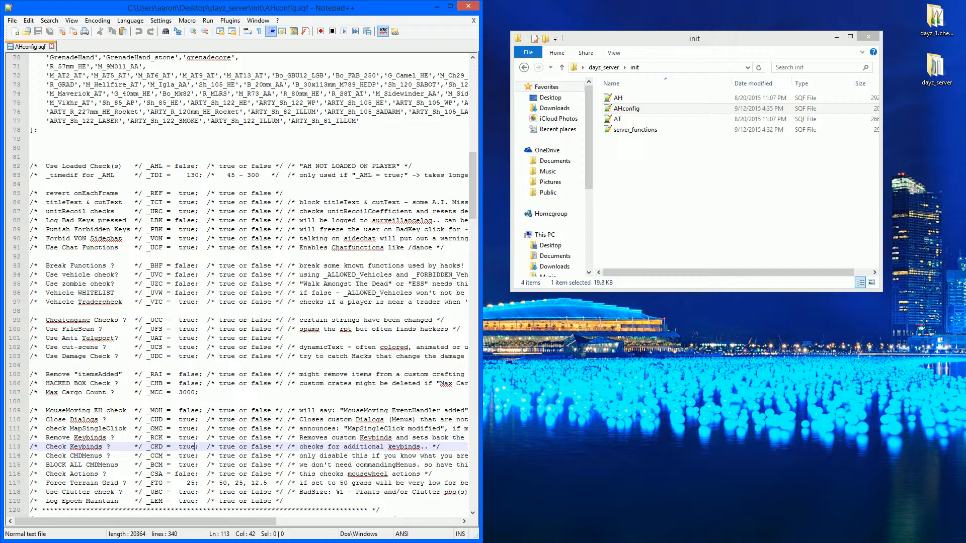
key(BackSpace)
key(BackSpace)
key(BackSpace)
key(BackSpace)
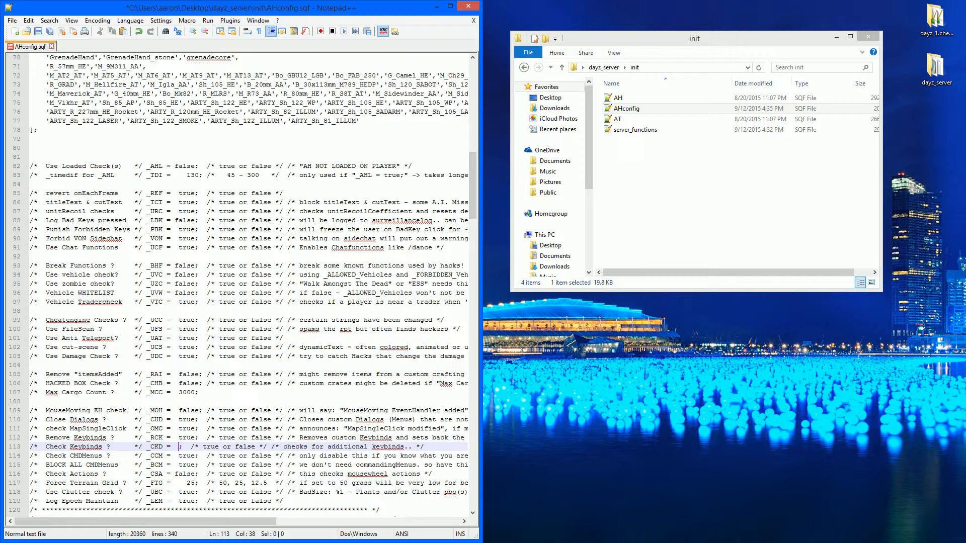
text(false)
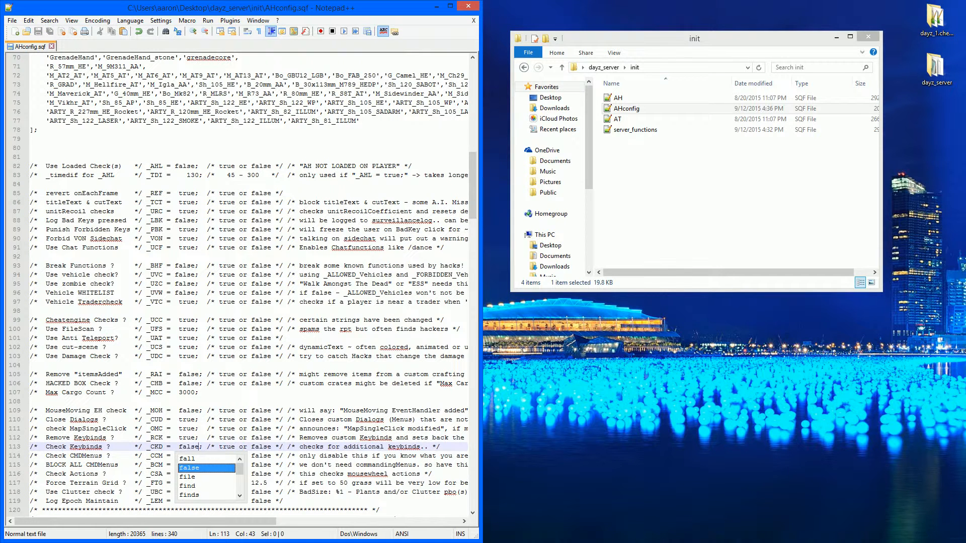
click(53, 447)
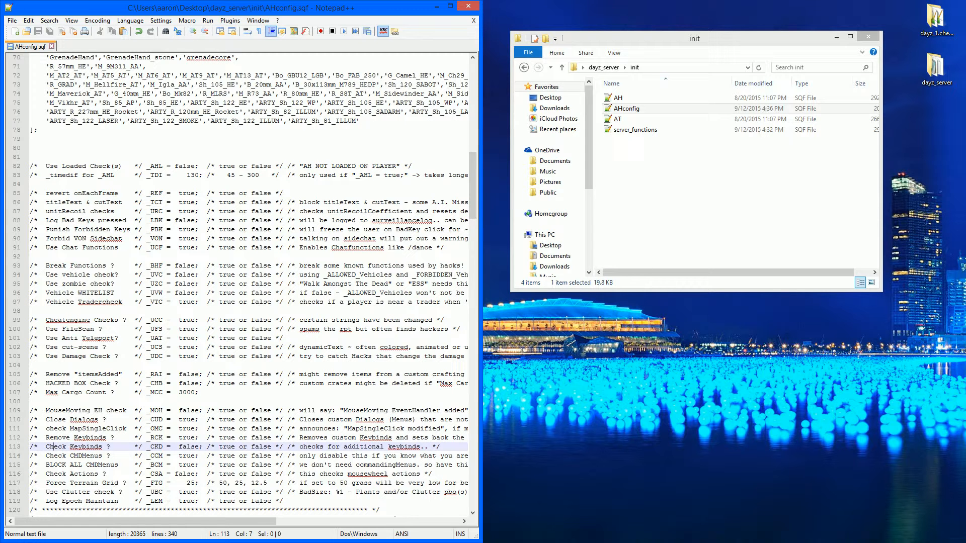
- Scroll through the remaining AHconfig.sqf settings below the toggle options
scroll(242, 282, down, 2)
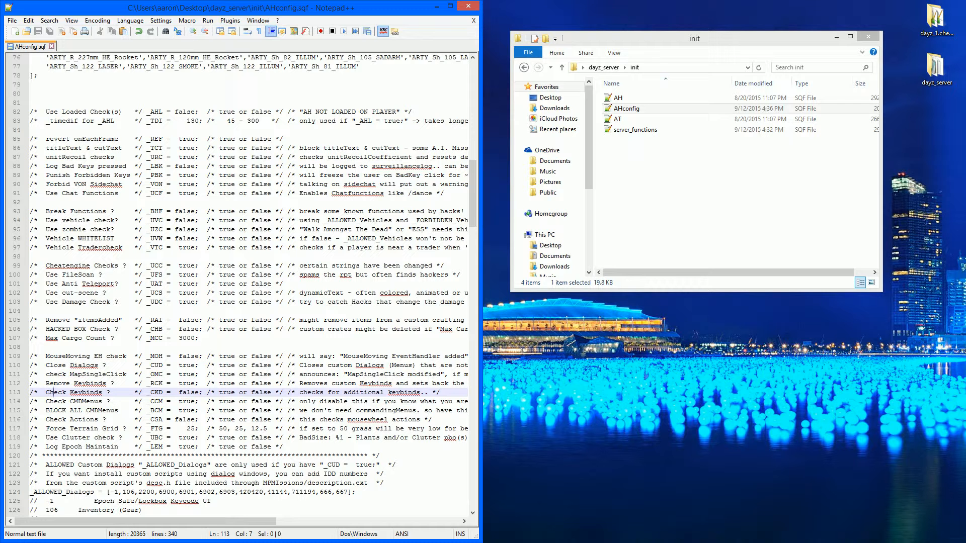
double_click(187, 384)
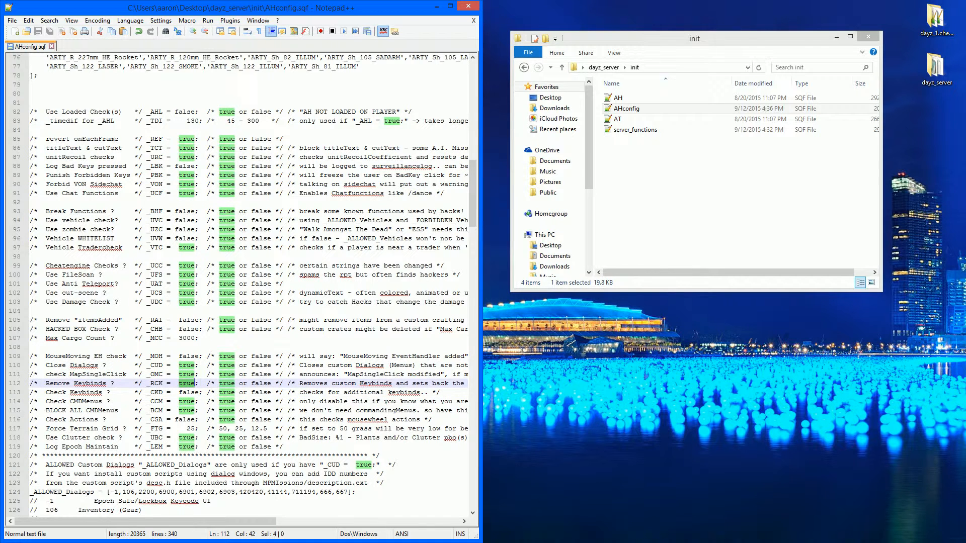
click(187, 393)
scroll(242, 287, down, 10)
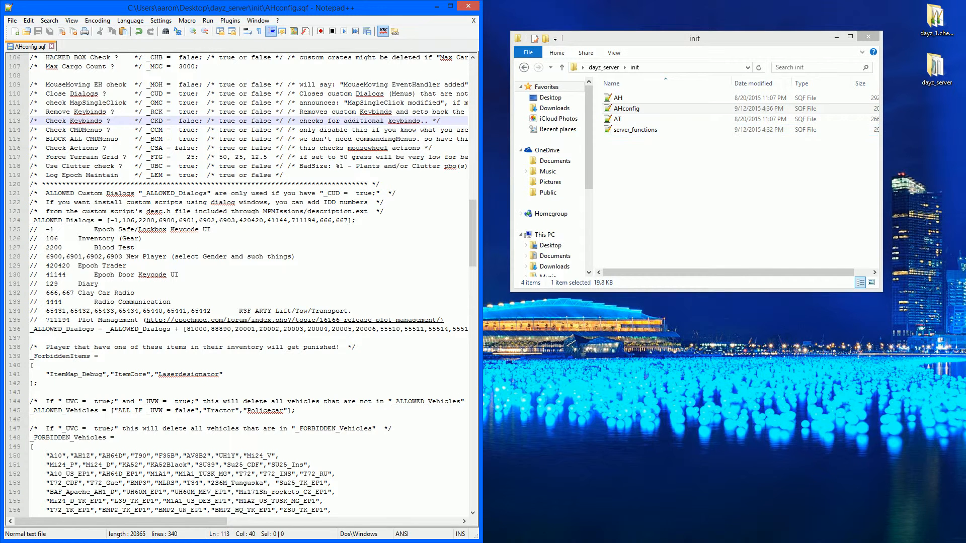
click(524, 67)
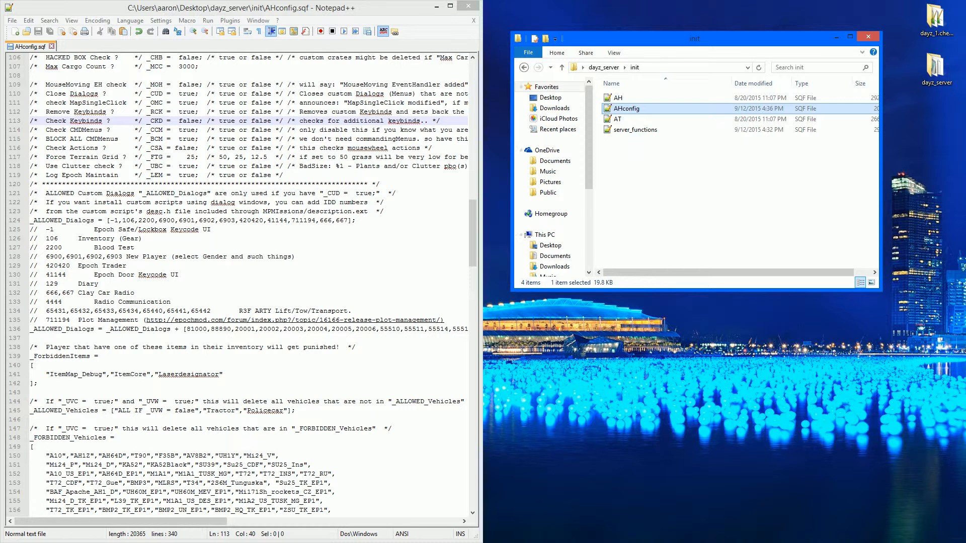
mouse_move(654, 38)
mouse_down()
mouse_move(636, 378)
mouse_move(728, 31)
mouse_move(661, 48)
mouse_up()
drag(241, 7, 254, 110)
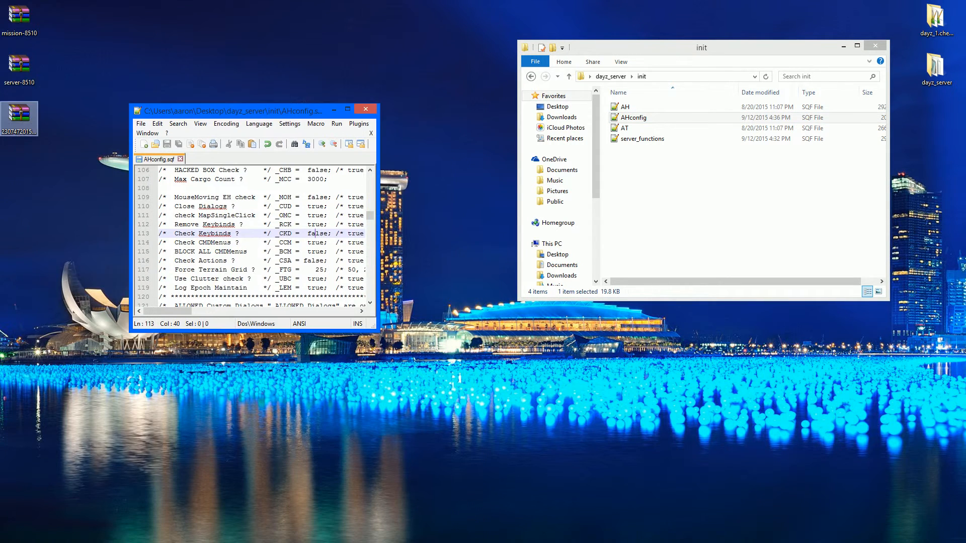
click(19, 114)
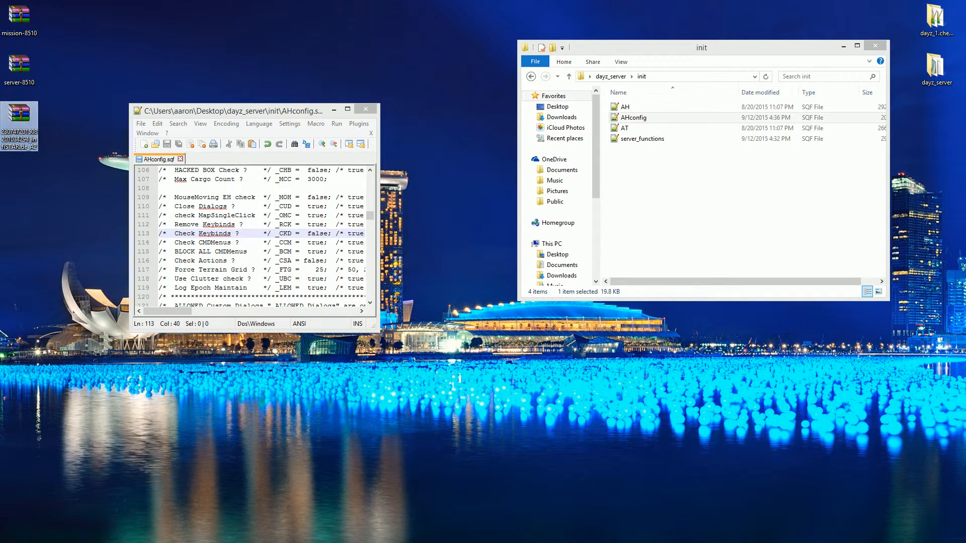
drag(201, 111, 0, 6)
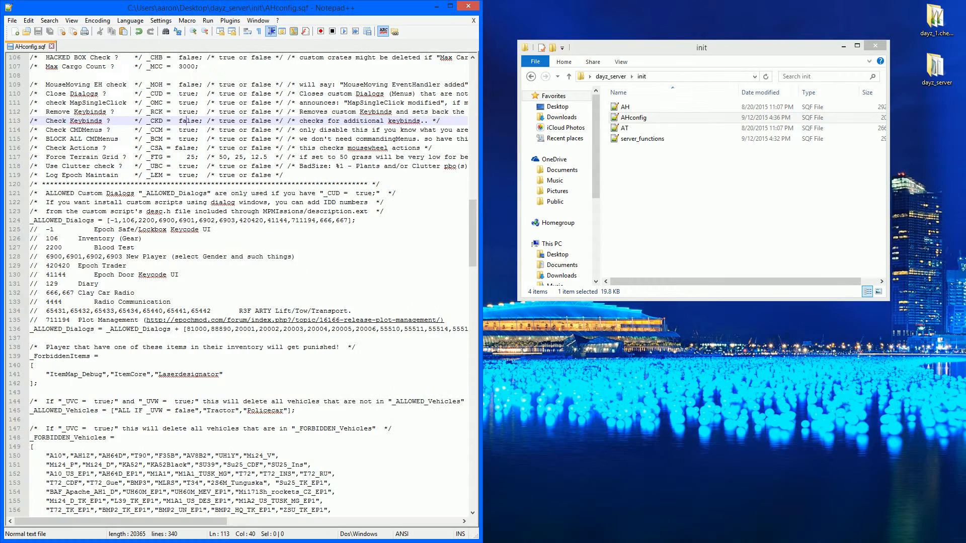
scroll(242, 285, down, 6)
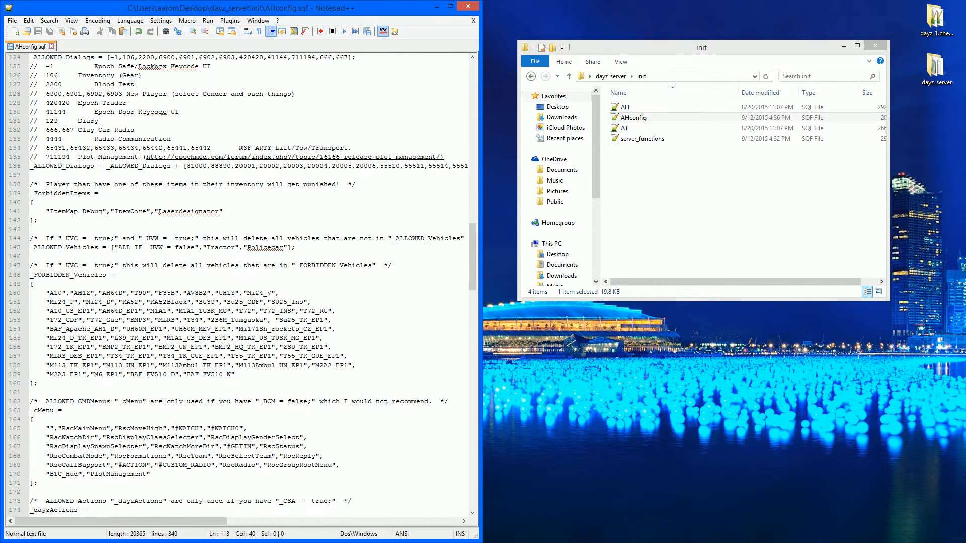